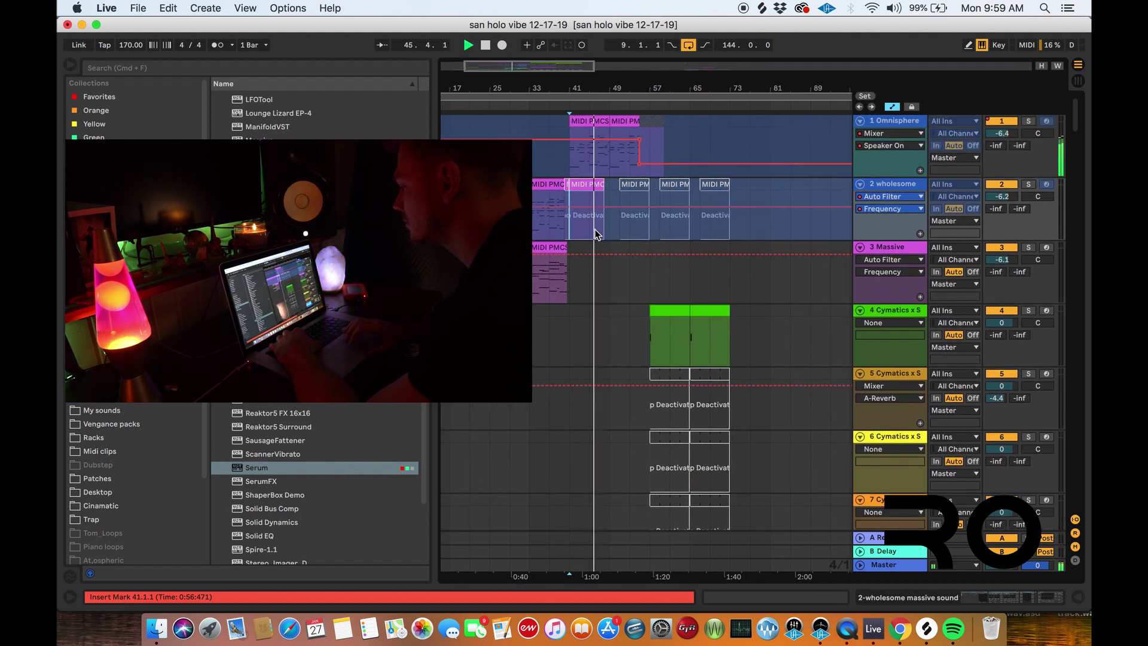
Step: Scroll through the arrangement and play the drop from bar 57
scroll(595, 230, down, 15)
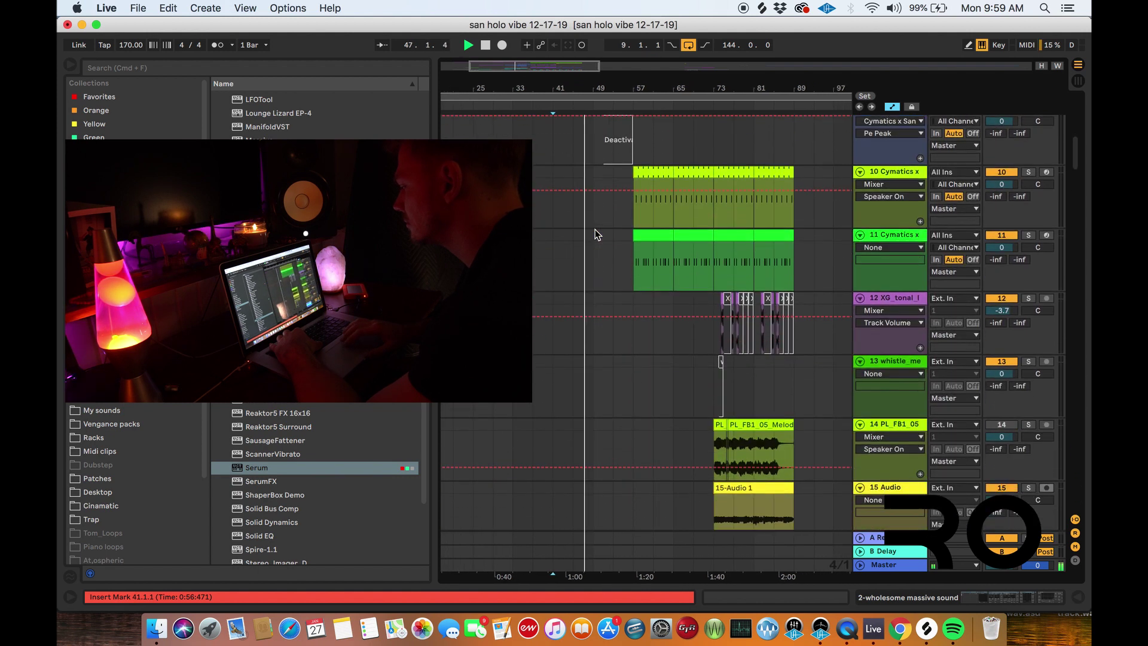
scroll(595, 229, down, 15)
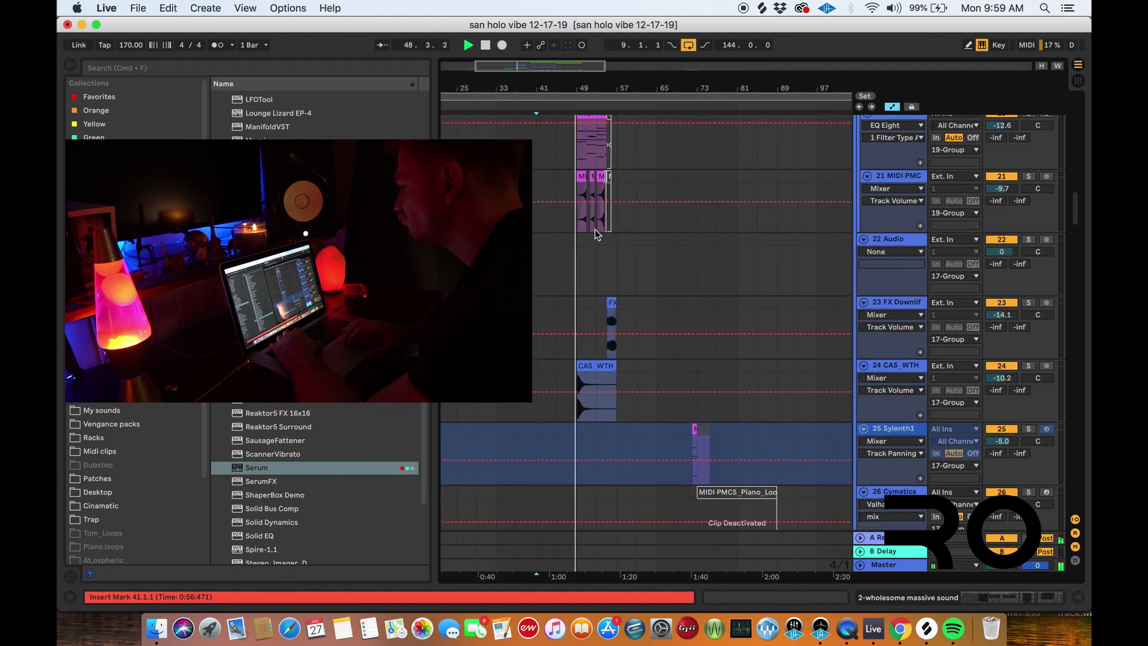
scroll(594, 228, down, 8)
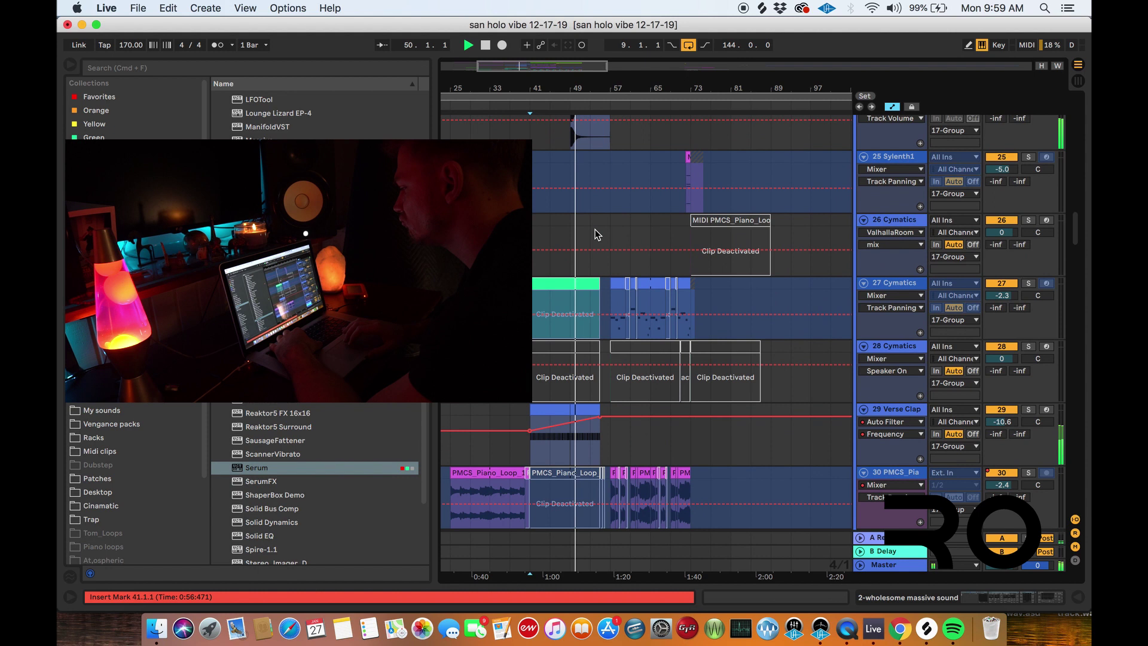
scroll(595, 233, down, 4)
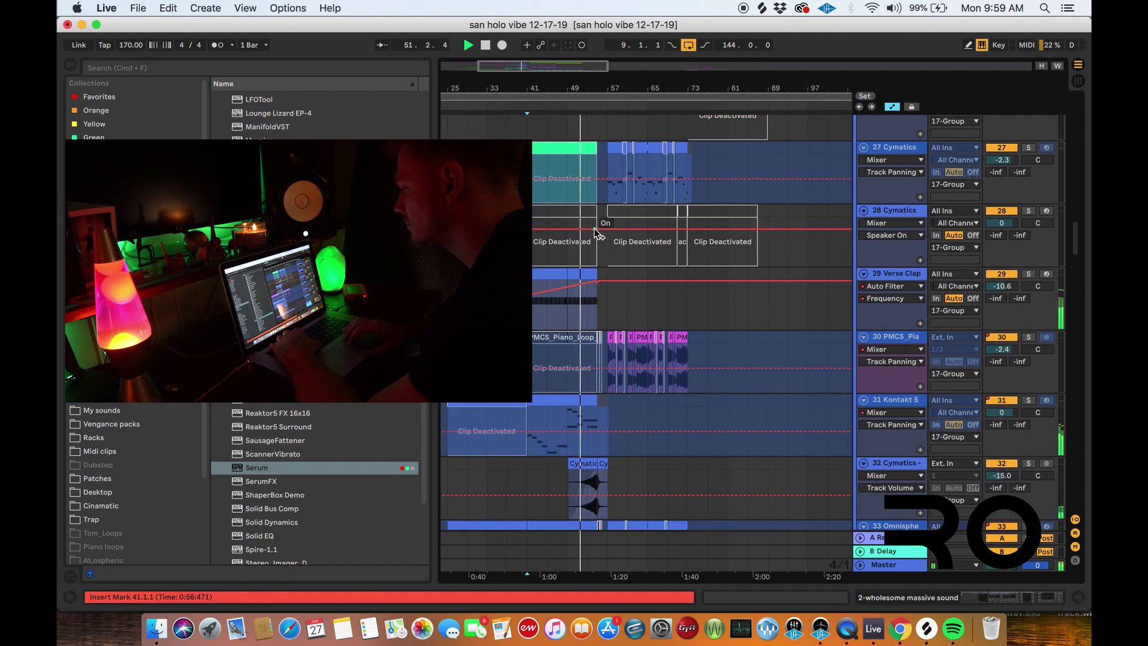
scroll(594, 228, down, 4)
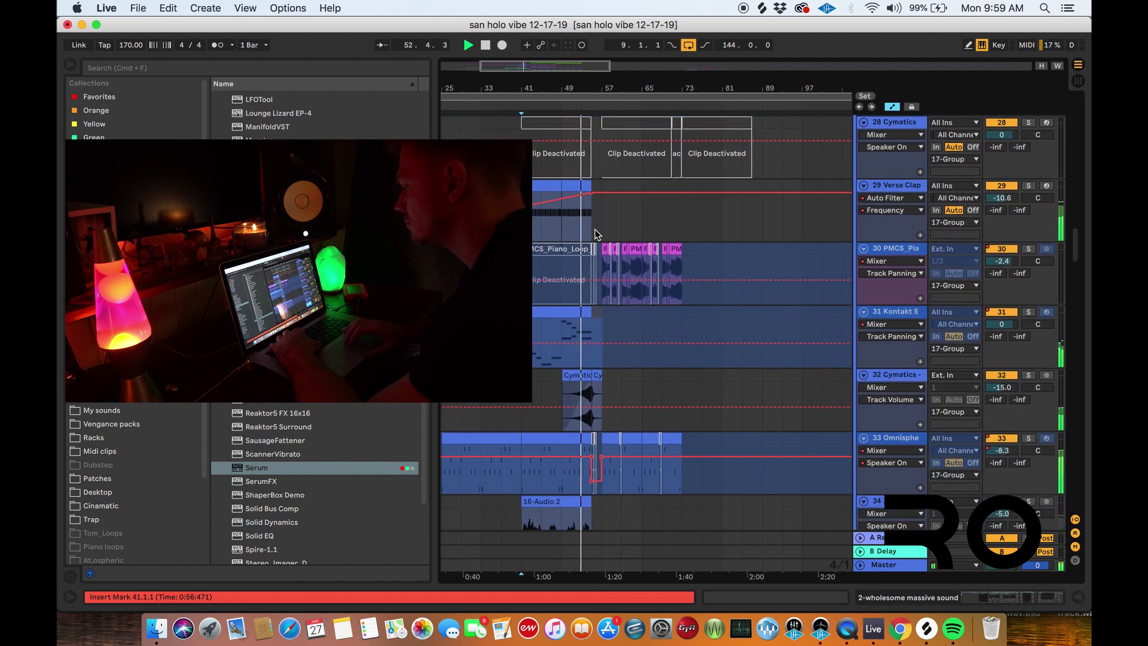
scroll(597, 231, down, 2)
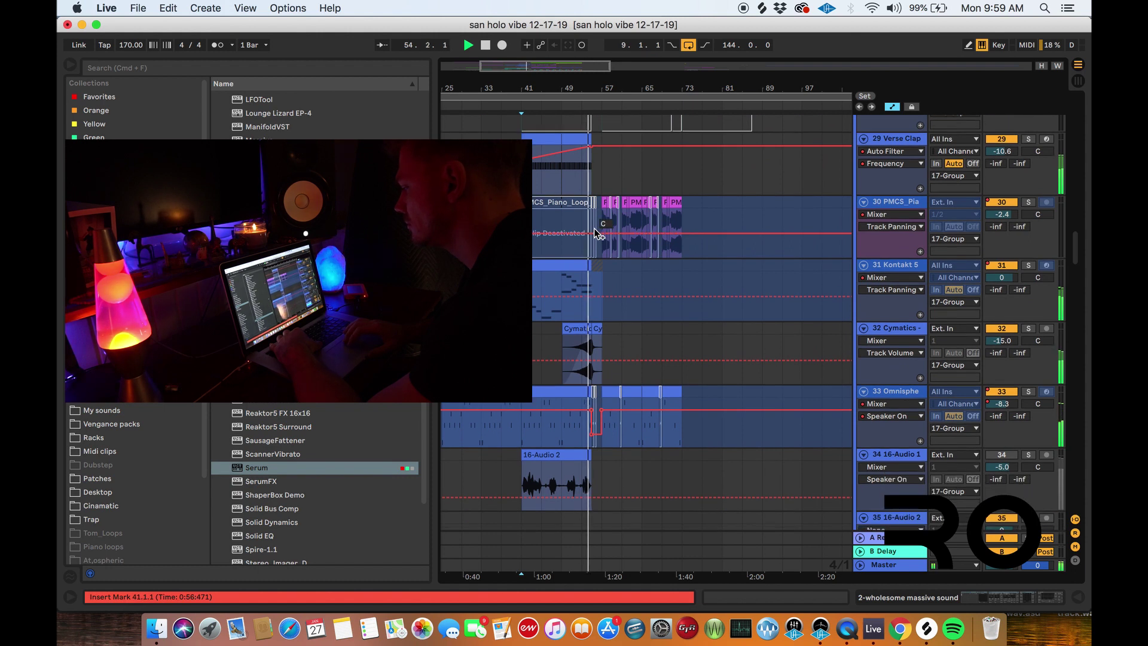
scroll(596, 231, down, 2)
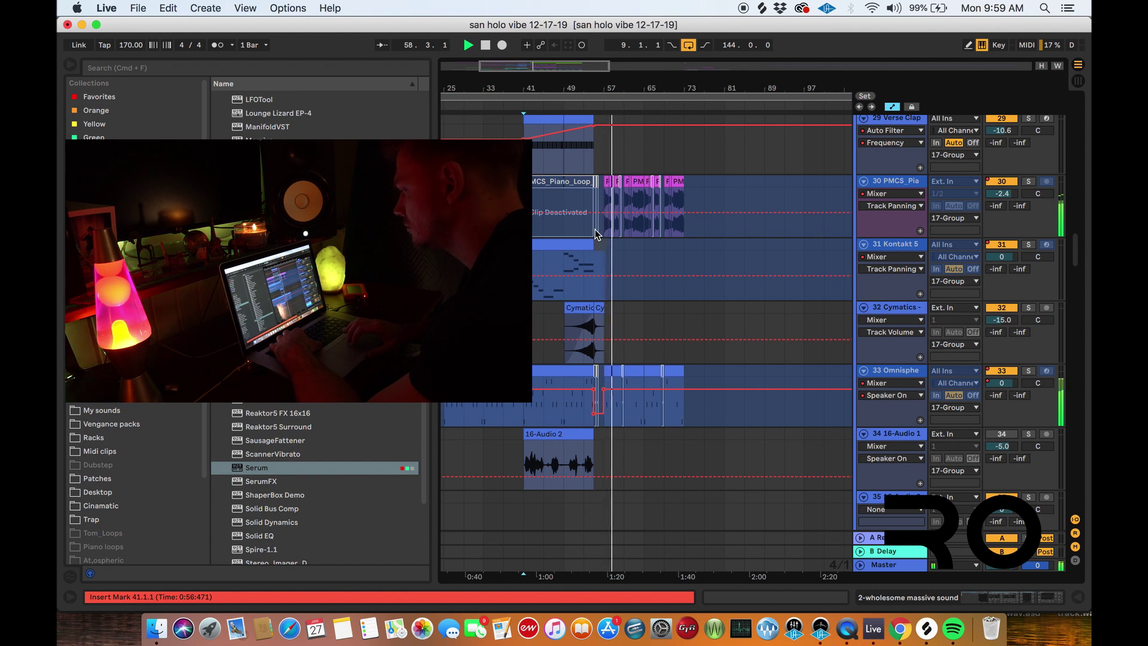
scroll(595, 229, down, 15)
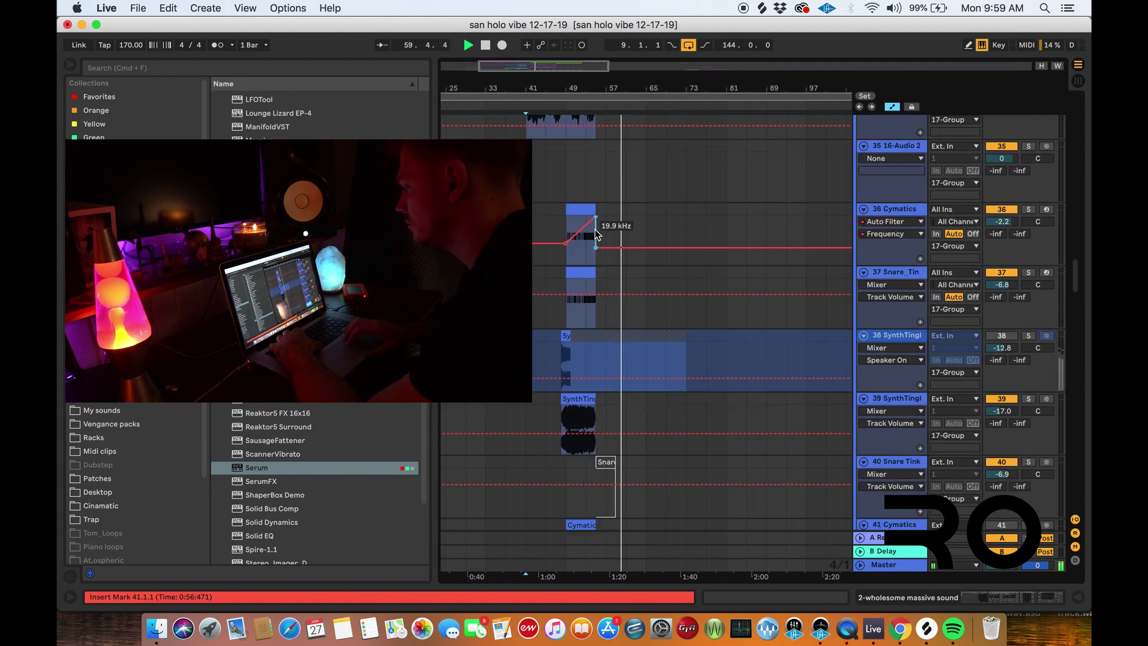
scroll(594, 228, down, 12)
scroll(594, 229, down, 10)
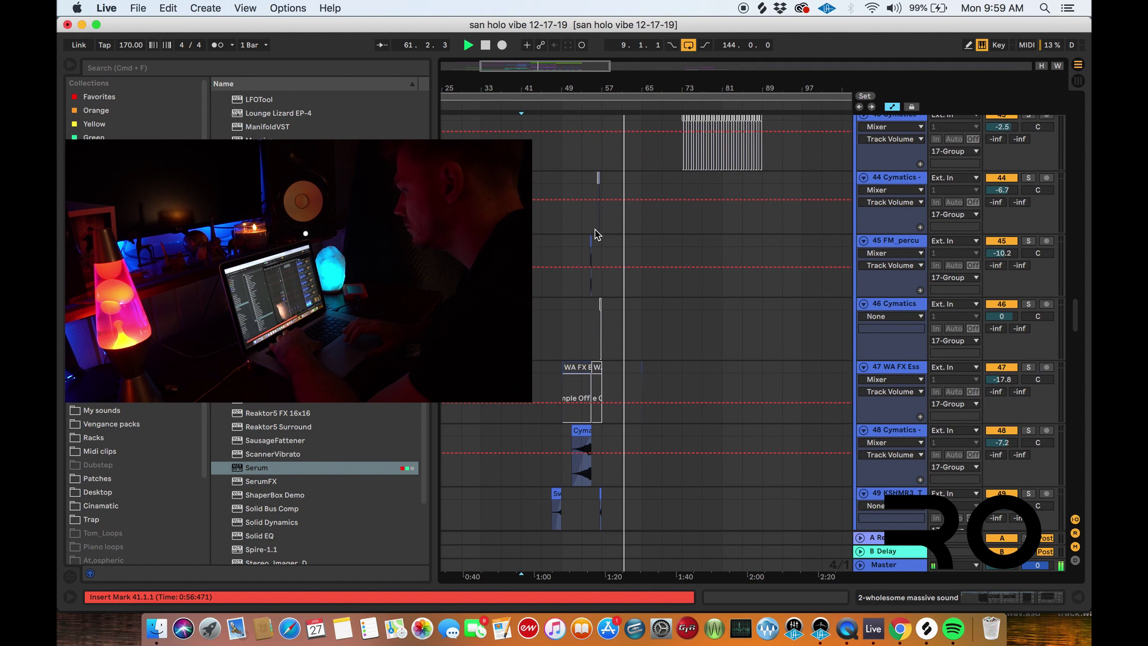
scroll(594, 228, down, 10)
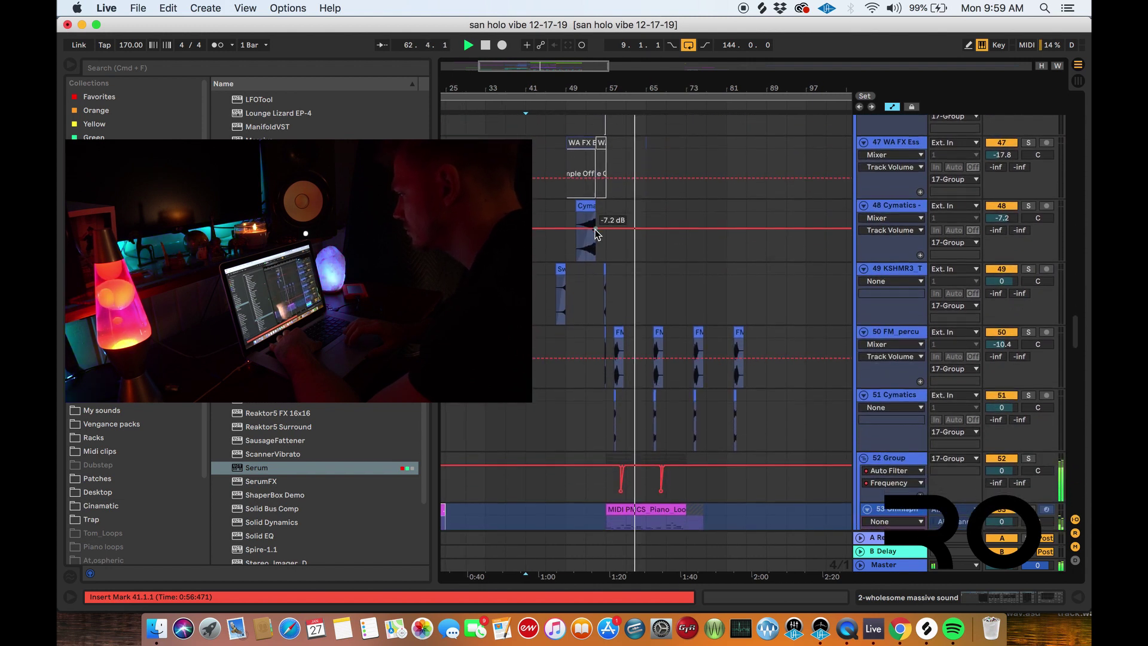
scroll(595, 228, down, 3)
scroll(595, 228, down, 4)
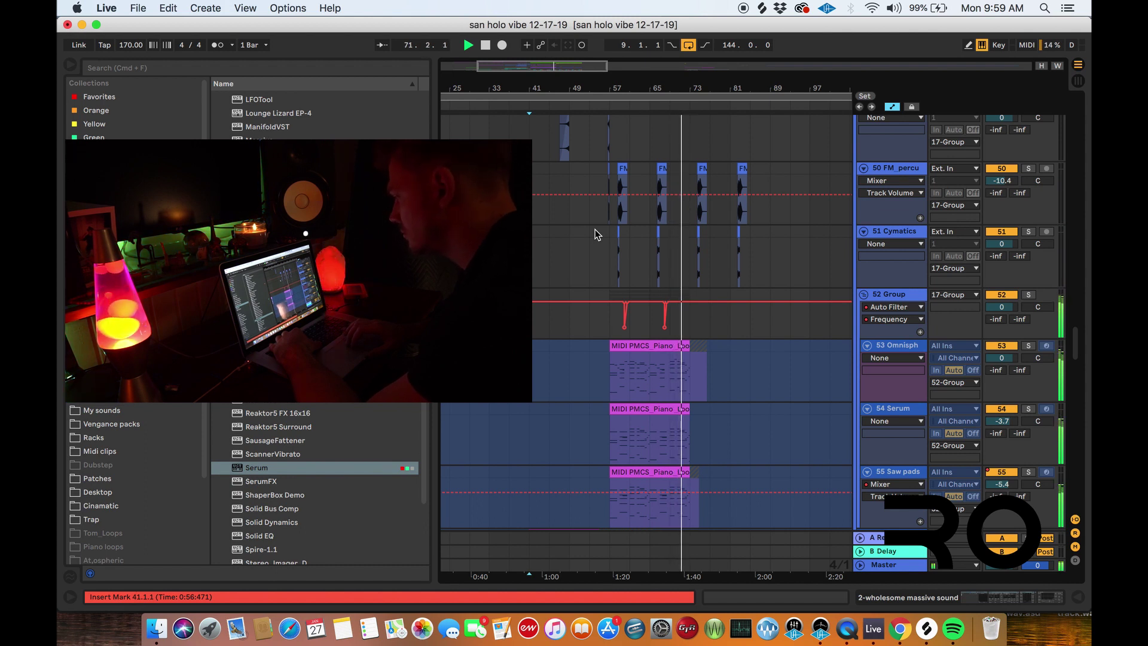
scroll(595, 228, down, 2)
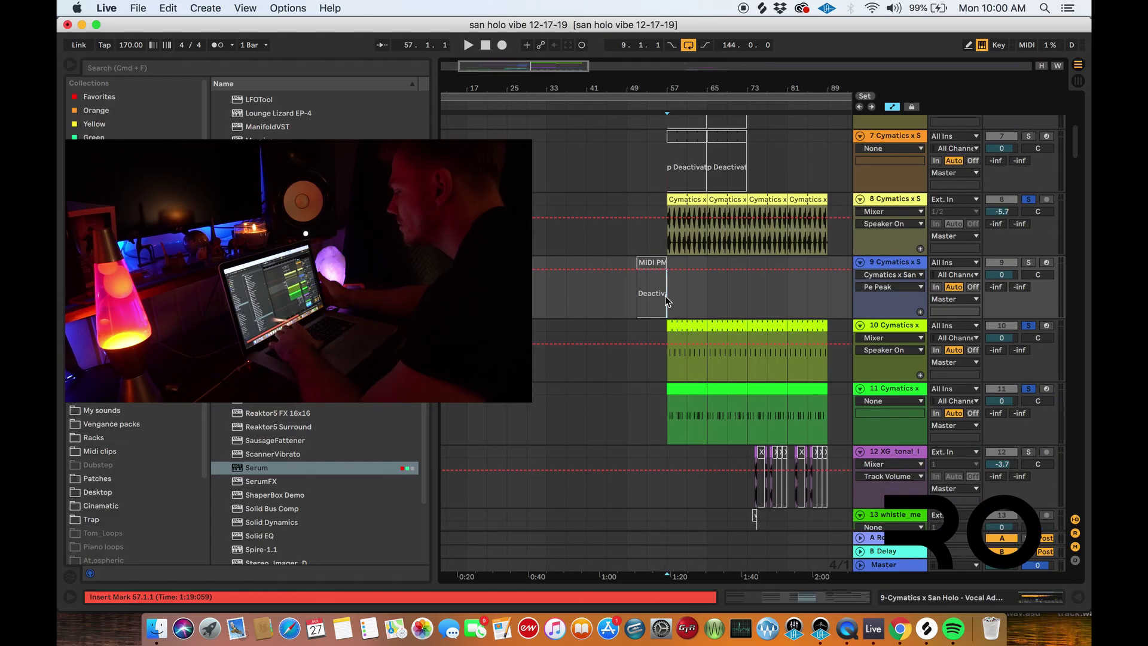
key(space)
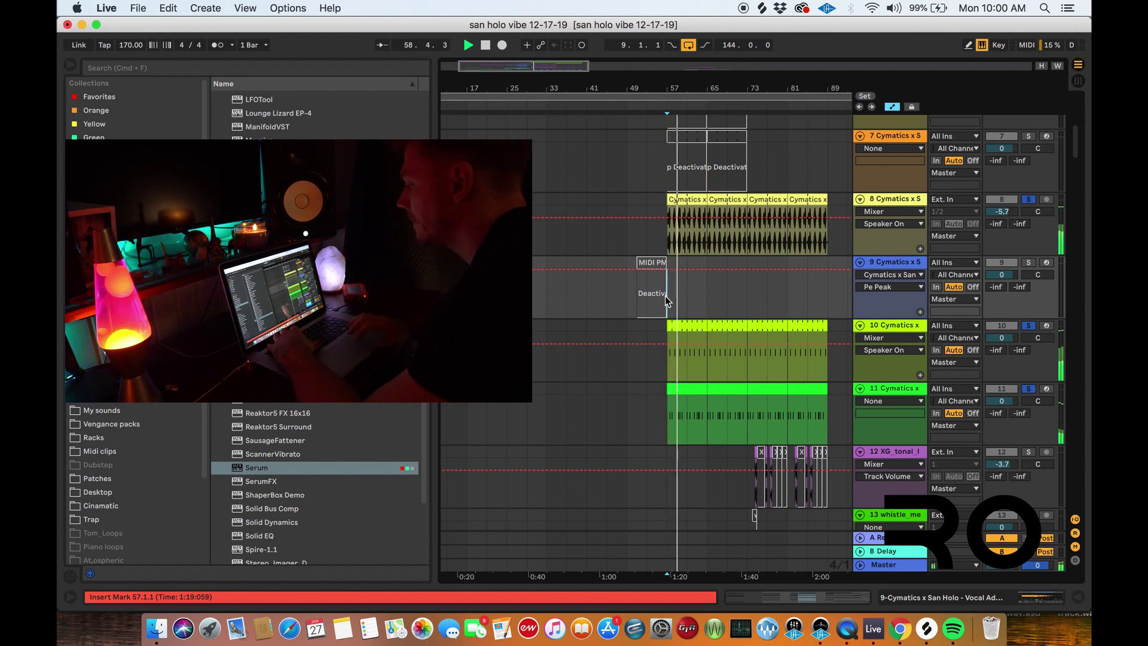
Step: Zoom the timeline in around bar 57 and jump playback ahead to bar 73
drag(689, 91, 687, 87)
scroll(724, 295, down, 5)
scroll(724, 295, right, 3)
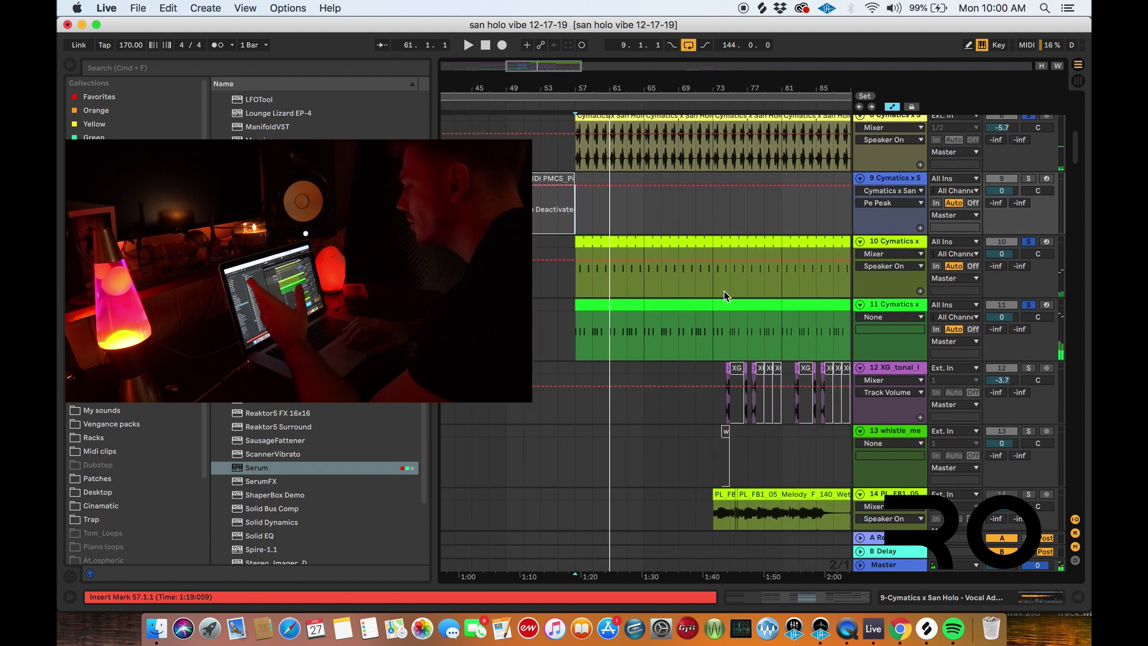
scroll(724, 295, down, 1)
scroll(724, 295, right, 1)
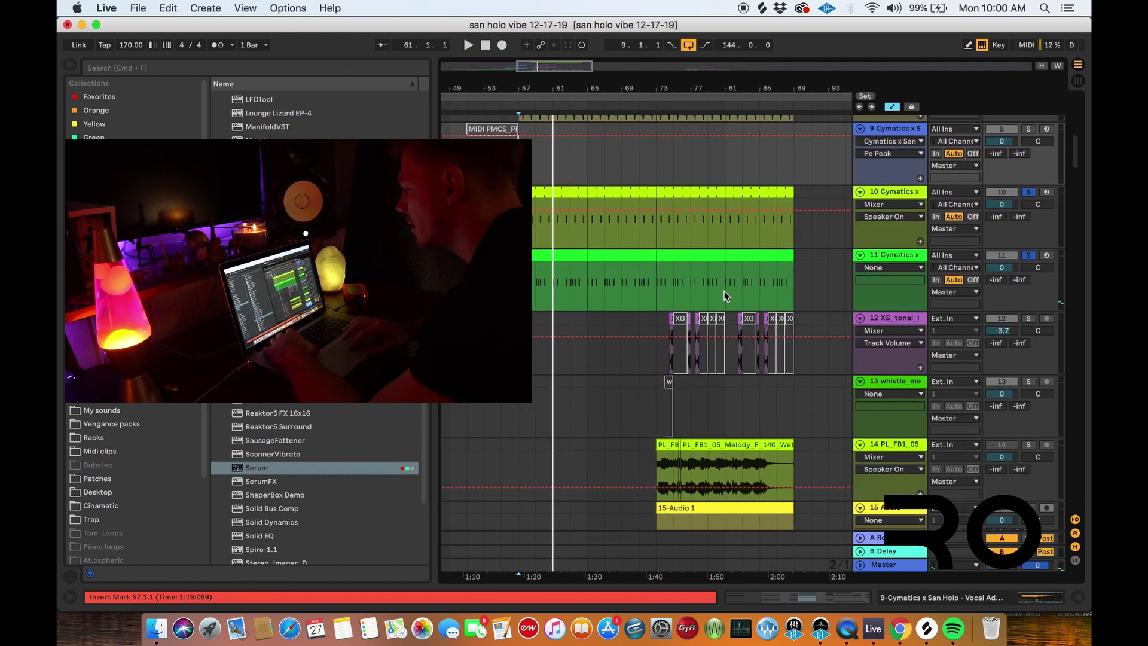
click(663, 360)
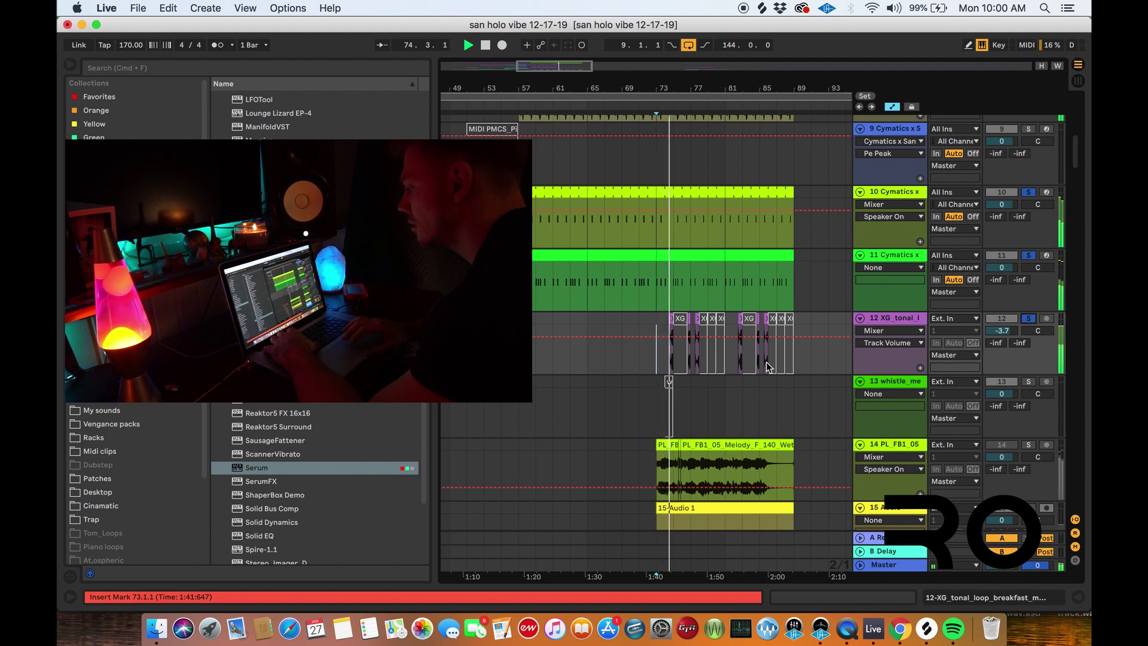
Step: Stop playback and put the start point back at bar 57 on track 4's clip
scroll(767, 362, up, 4)
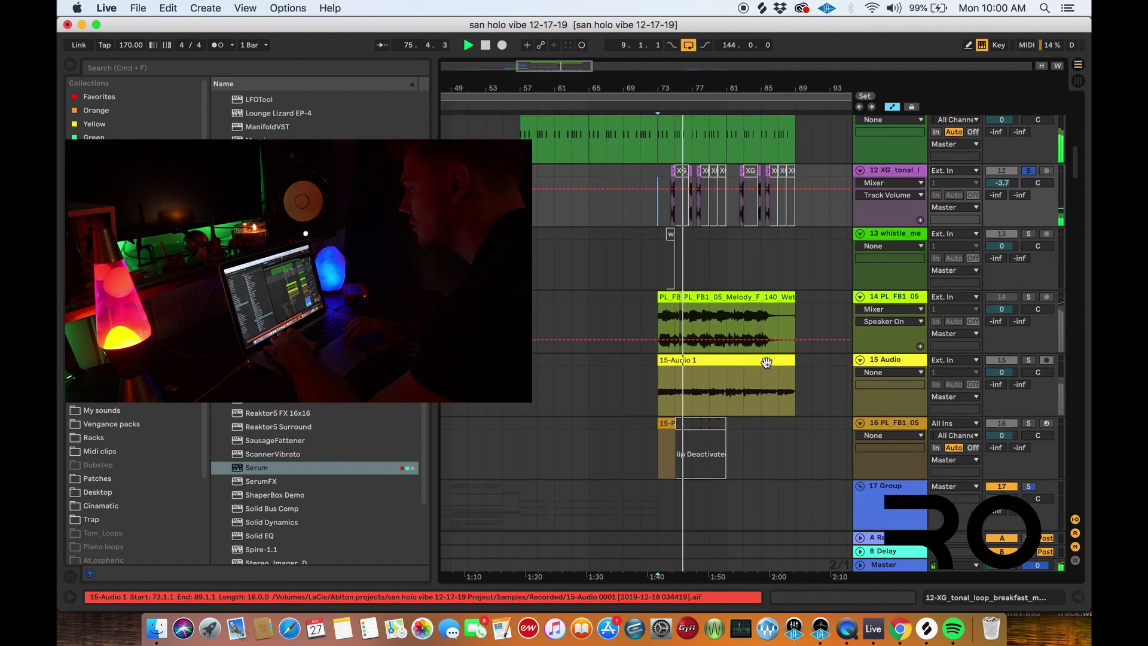
scroll(766, 362, down, 3)
scroll(766, 361, left, 2)
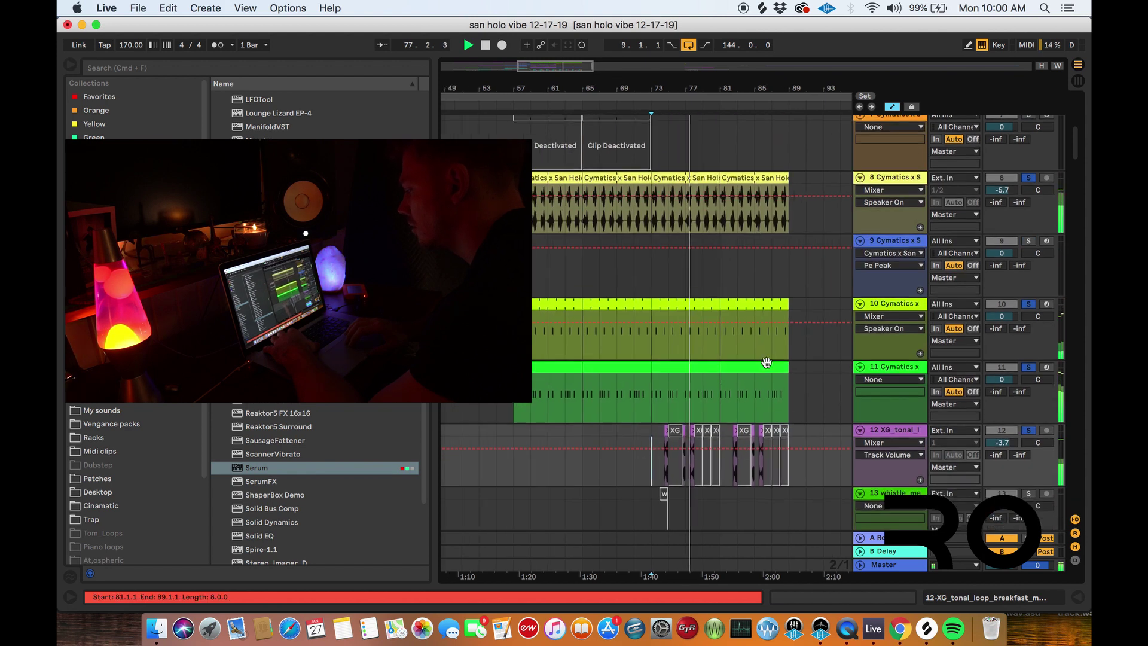
key(space)
scroll(766, 361, up, 10)
scroll(767, 361, left, 2)
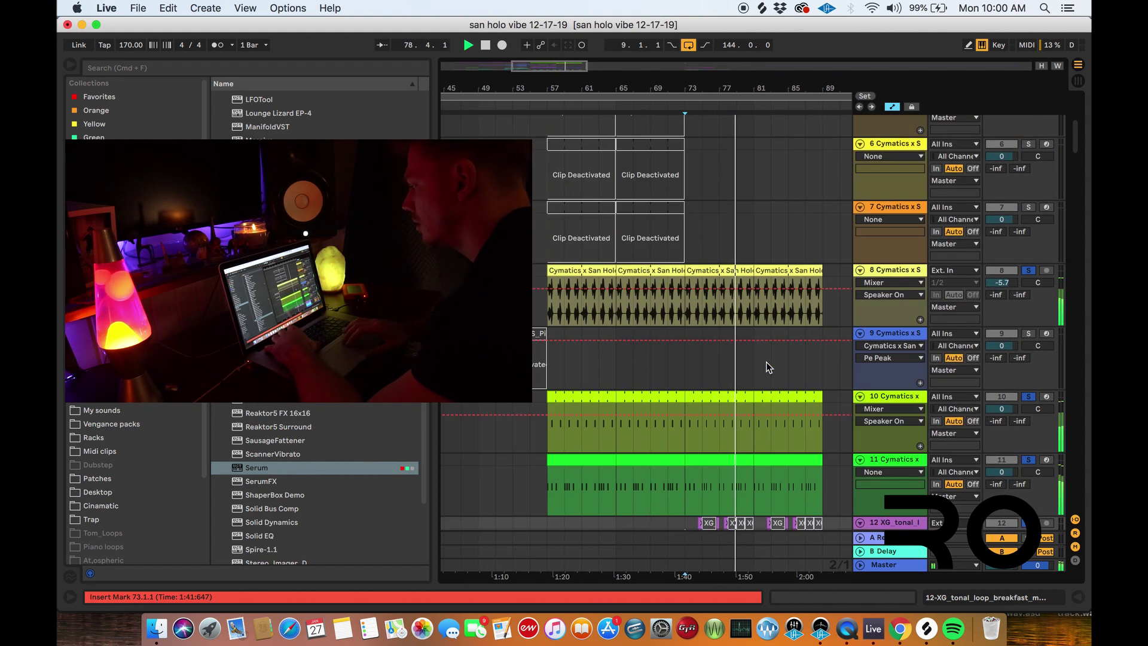
click(665, 282)
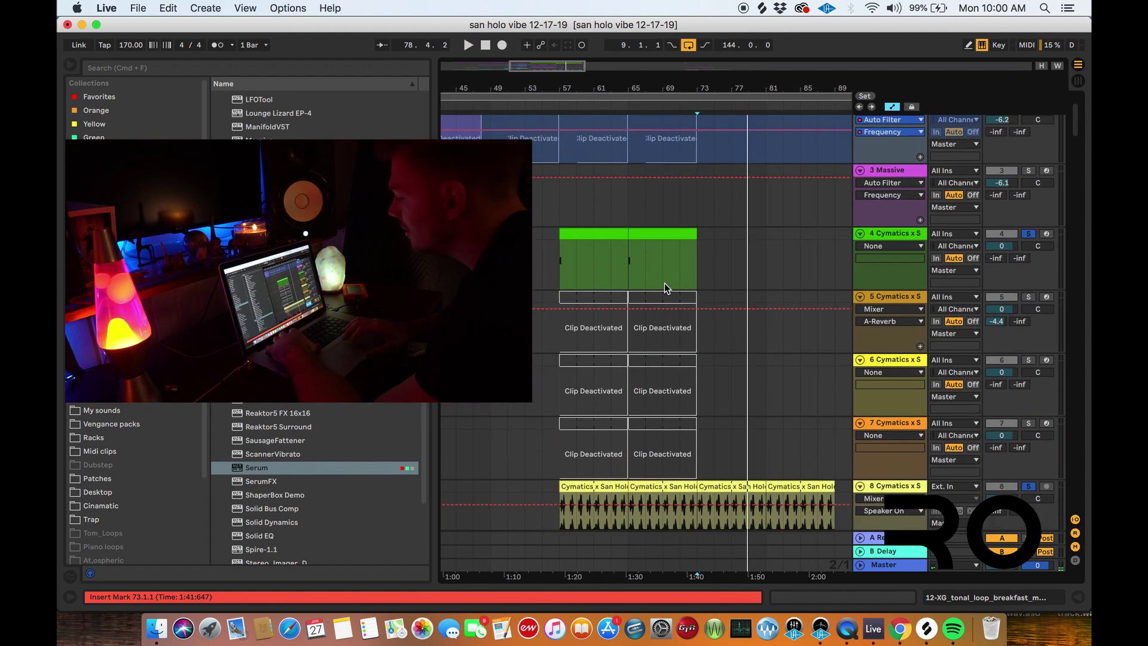
scroll(561, 257, down, 10)
scroll(561, 257, left, 1)
Step: Open the kick sample's device on track 11 and scroll through the tracks
double_click(906, 272)
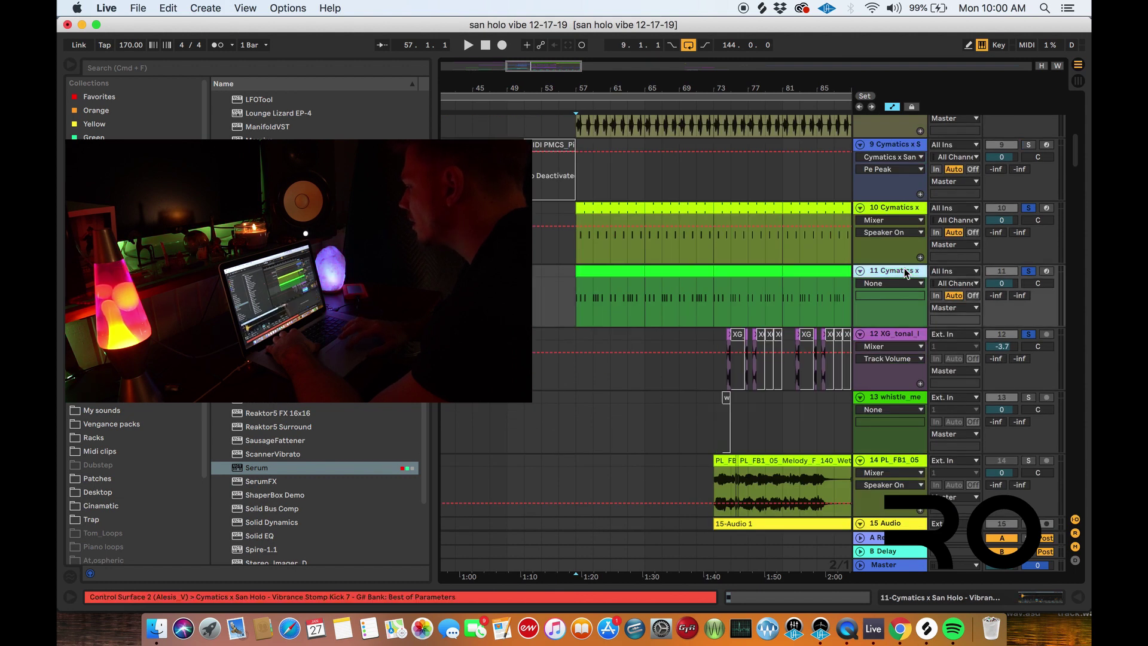
scroll(906, 273, down, 15)
scroll(906, 272, down, 1)
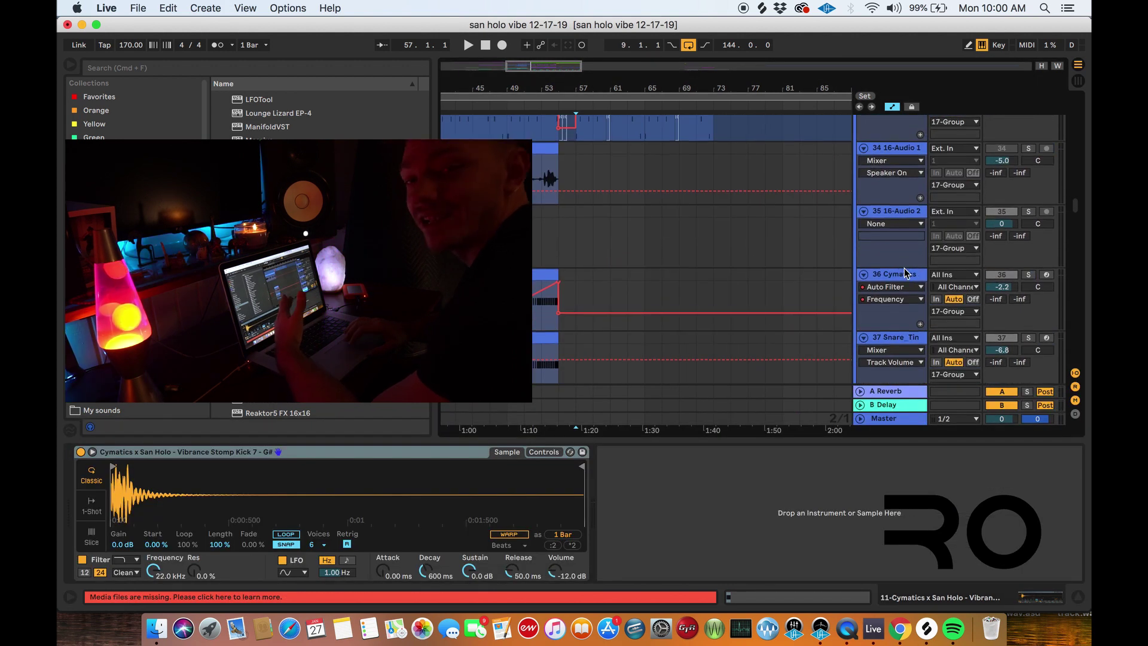
scroll(906, 272, up, 5)
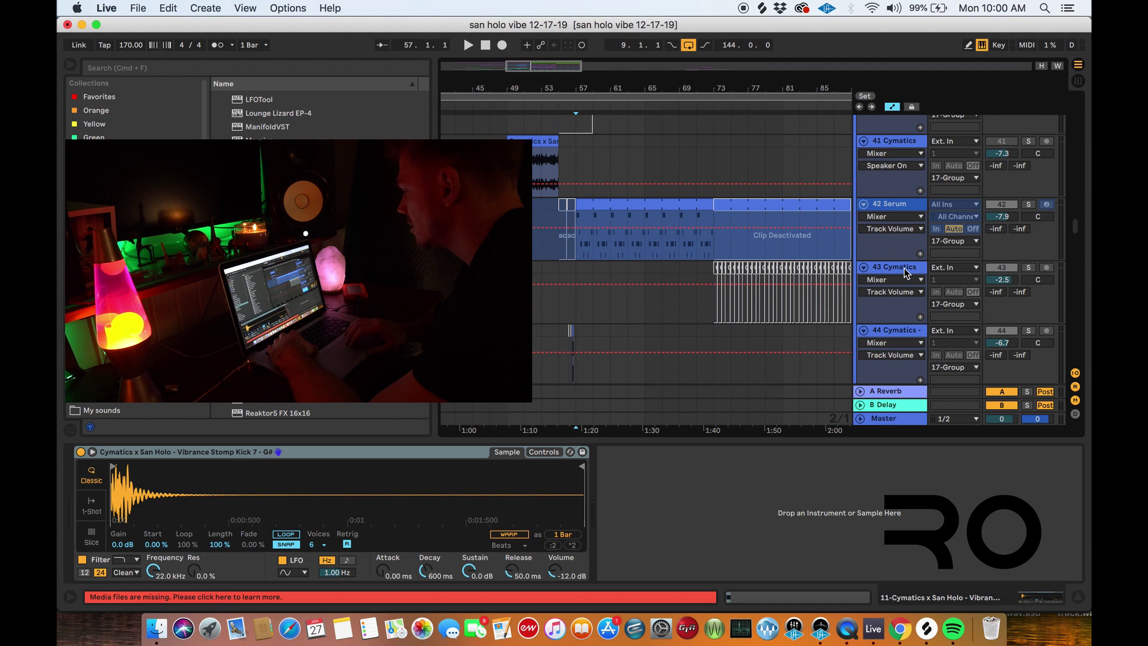
scroll(905, 272, up, 4)
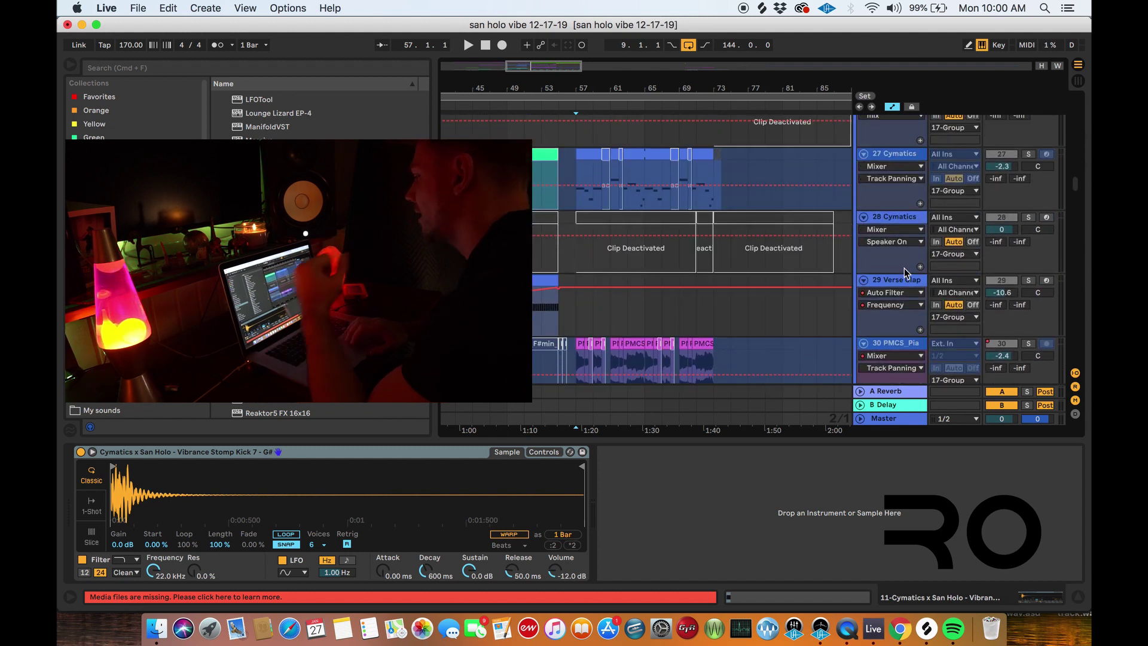
scroll(906, 272, up, 4)
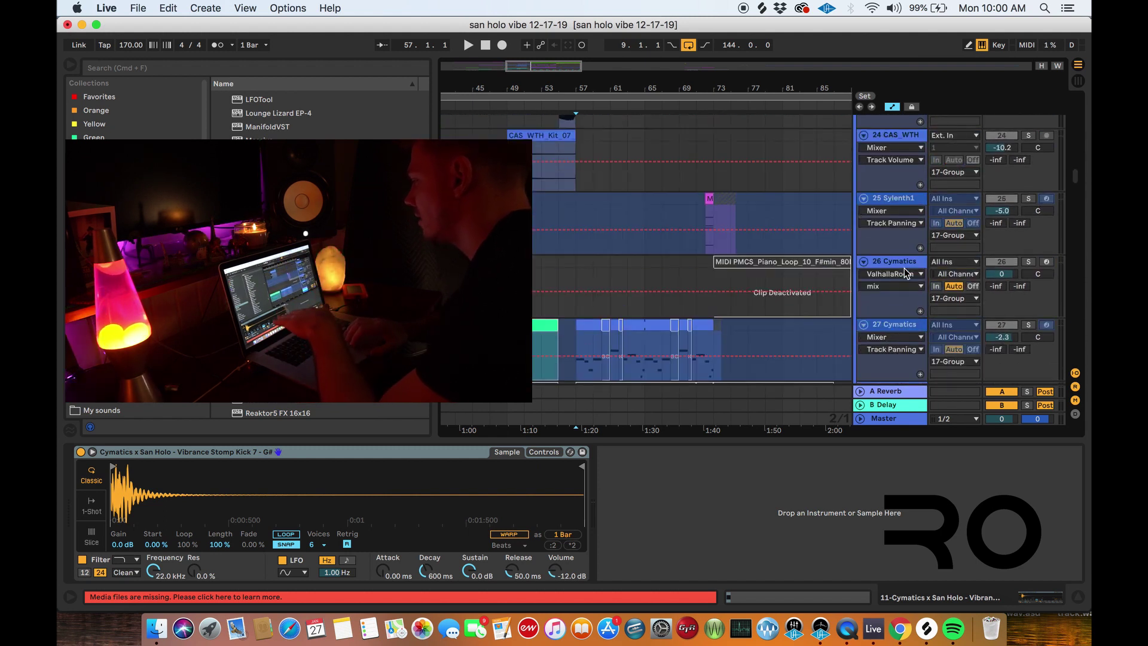
scroll(905, 268, up, 4)
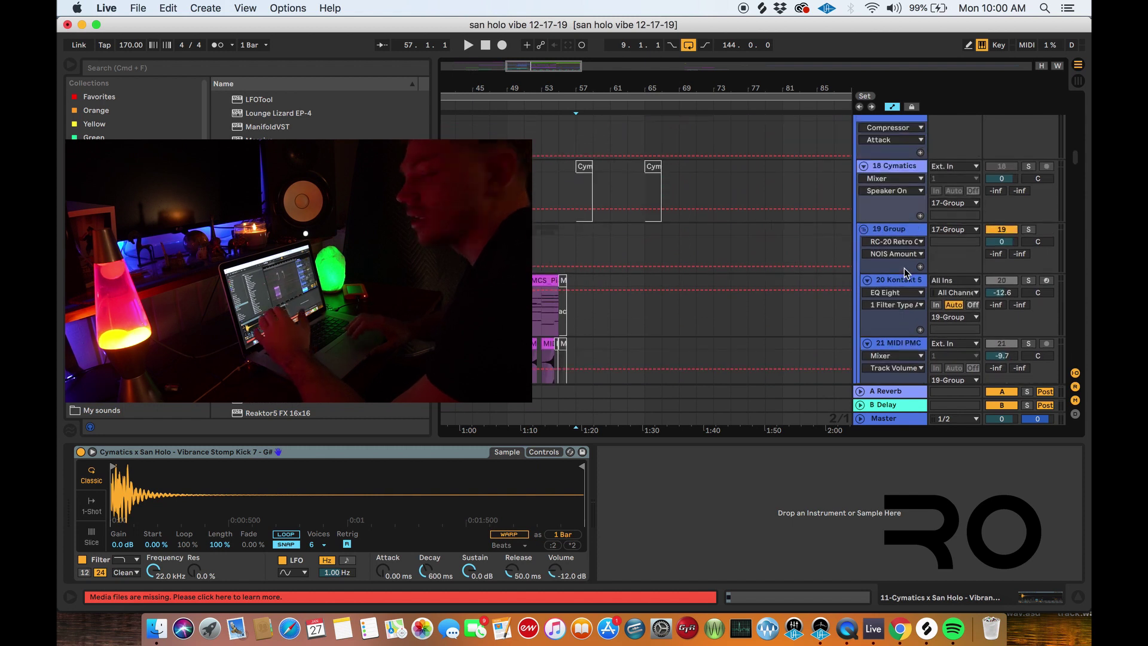
Step: Show the 17 Group bus's effects chain
click(904, 268)
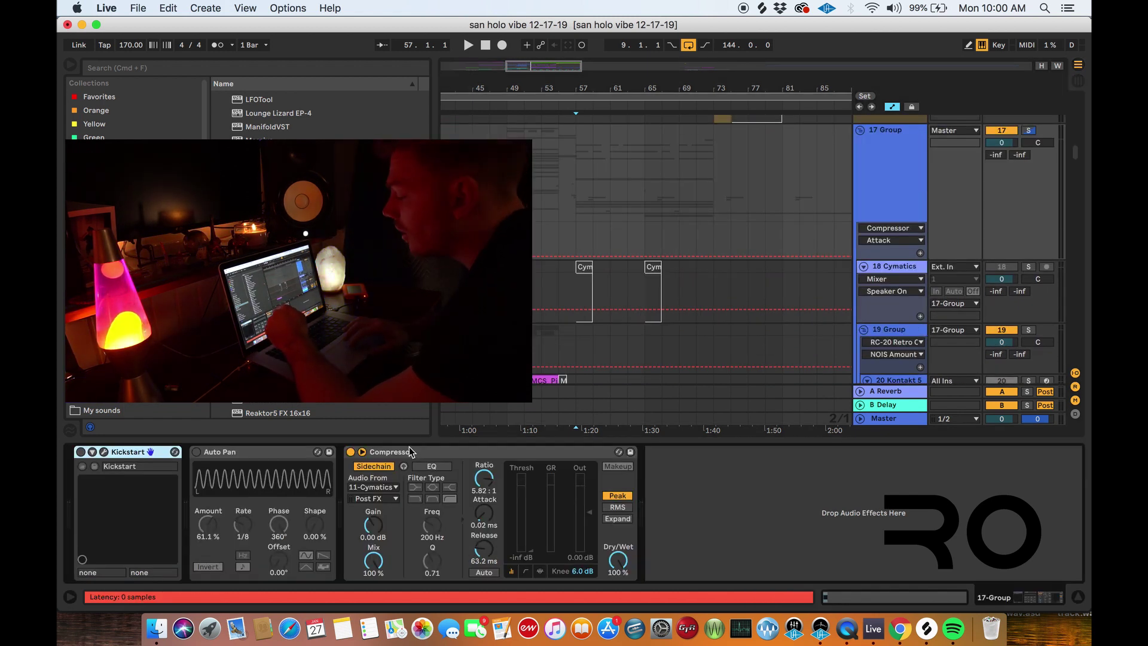
scroll(571, 230, down, 2)
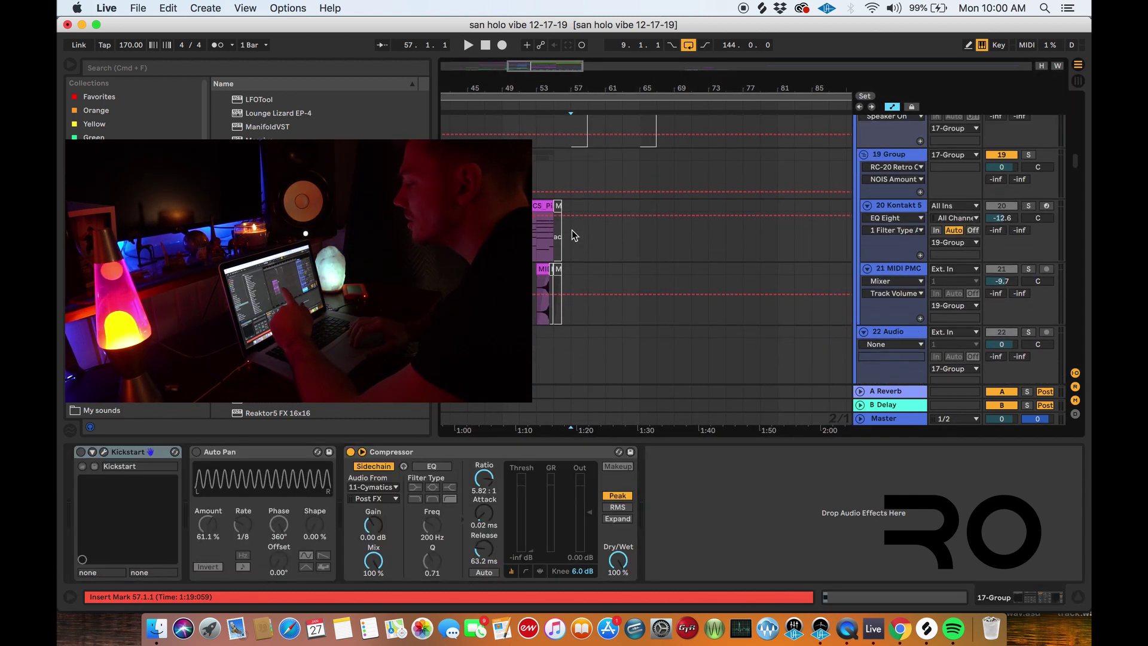
scroll(576, 216, up, 5)
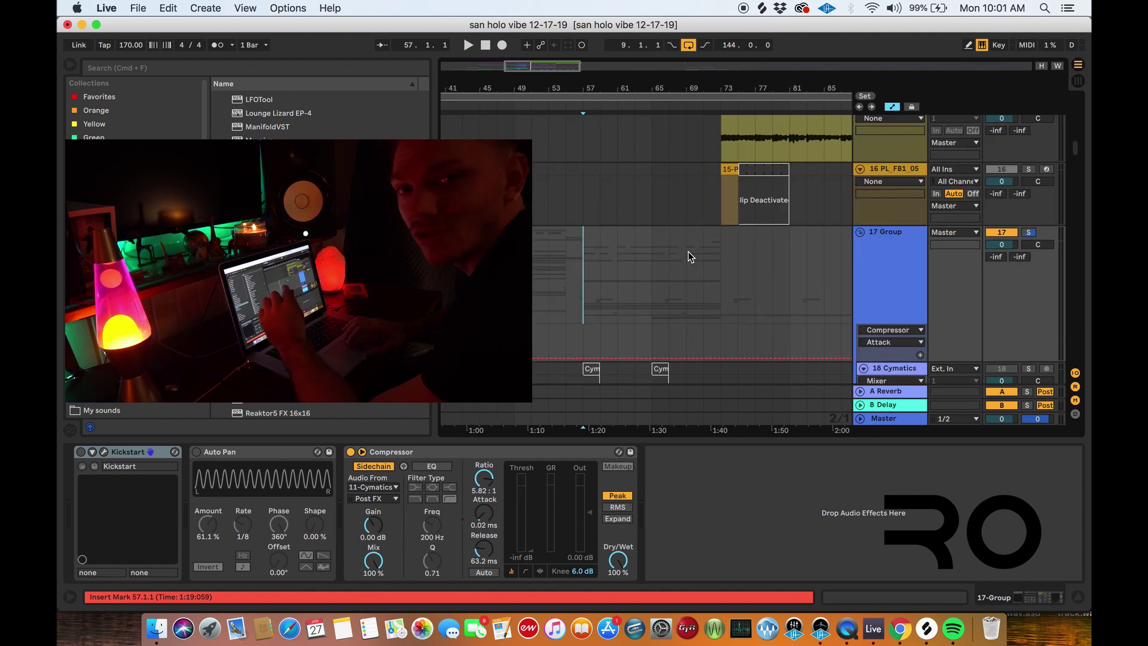
scroll(691, 257, up, 10)
Step: Play the drop from bar 57 to hear the layers, then stop
key(space)
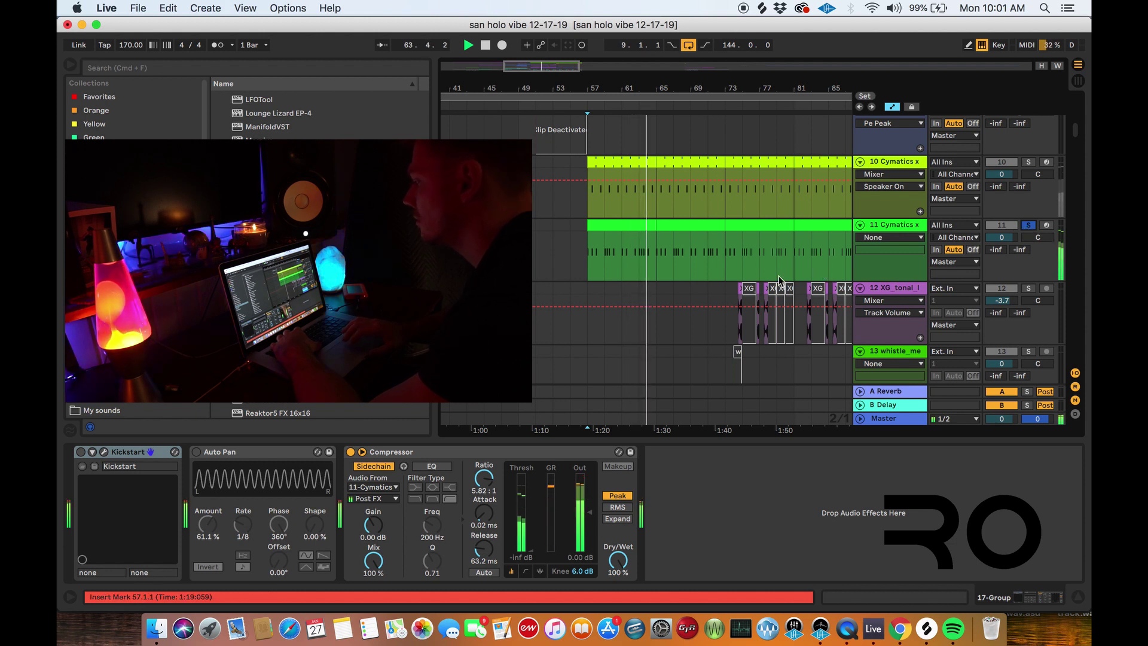
scroll(764, 274, down, 15)
key(space)
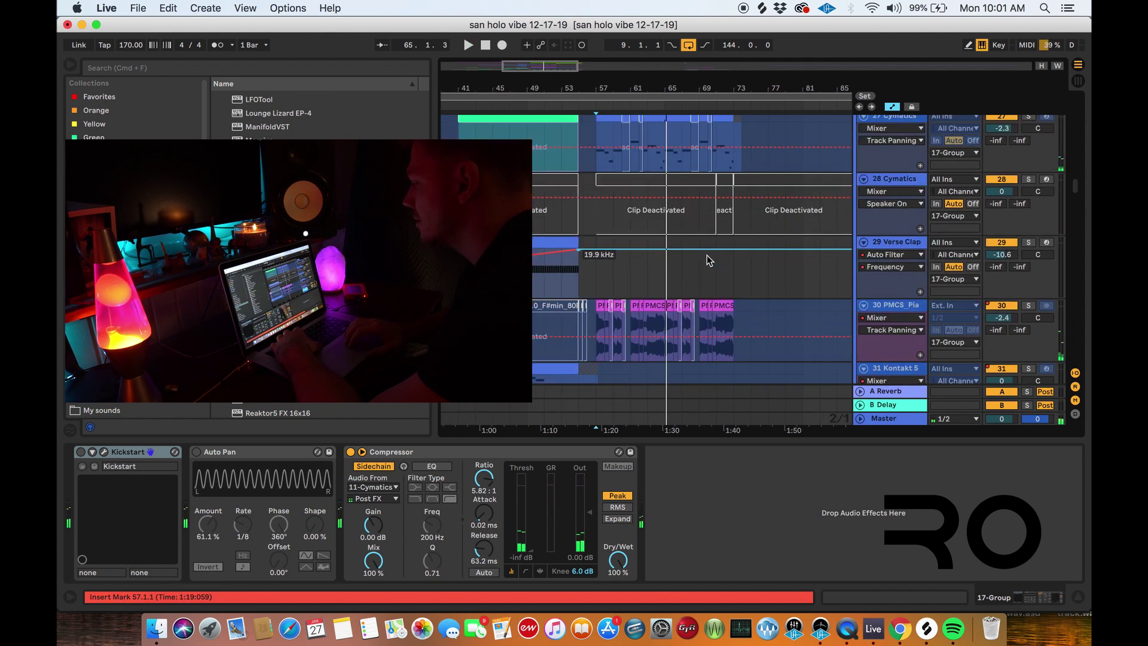
Step: Select the 53 Omnisphere track and play the drop from bar 57
scroll(707, 255, down, 20)
click(830, 211)
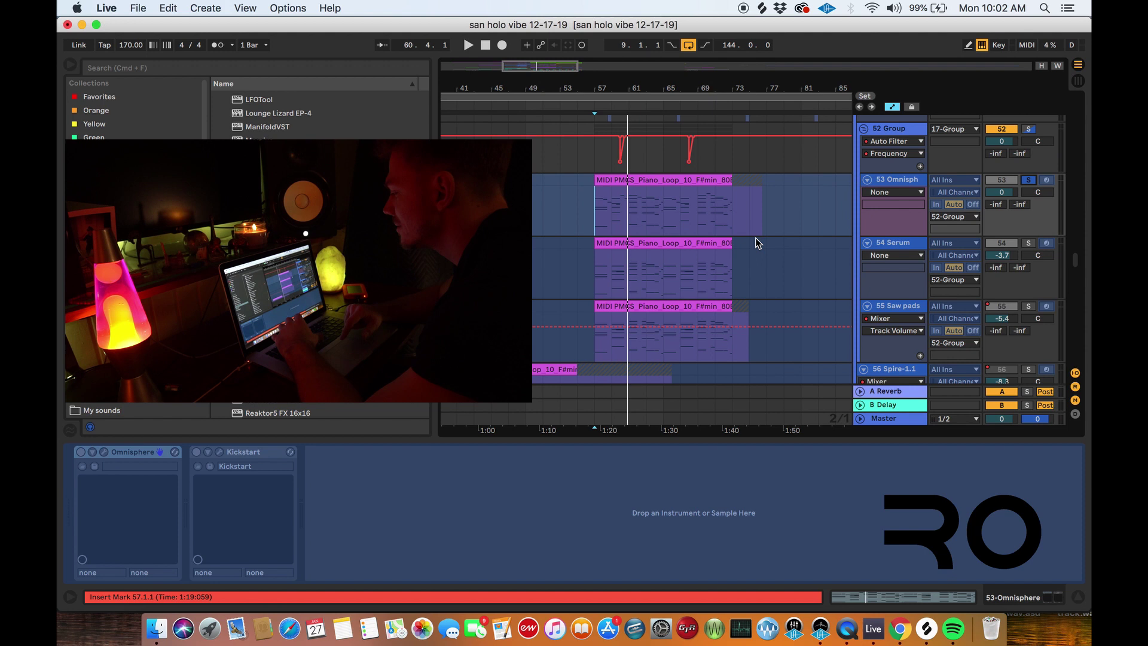
key(space)
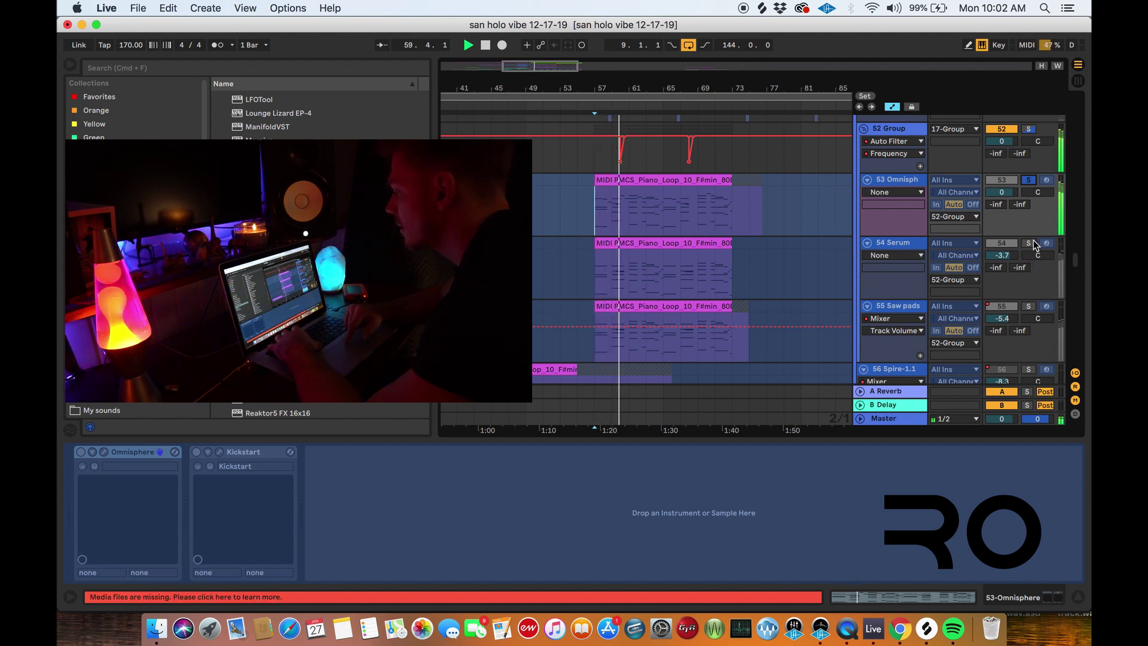
key(space)
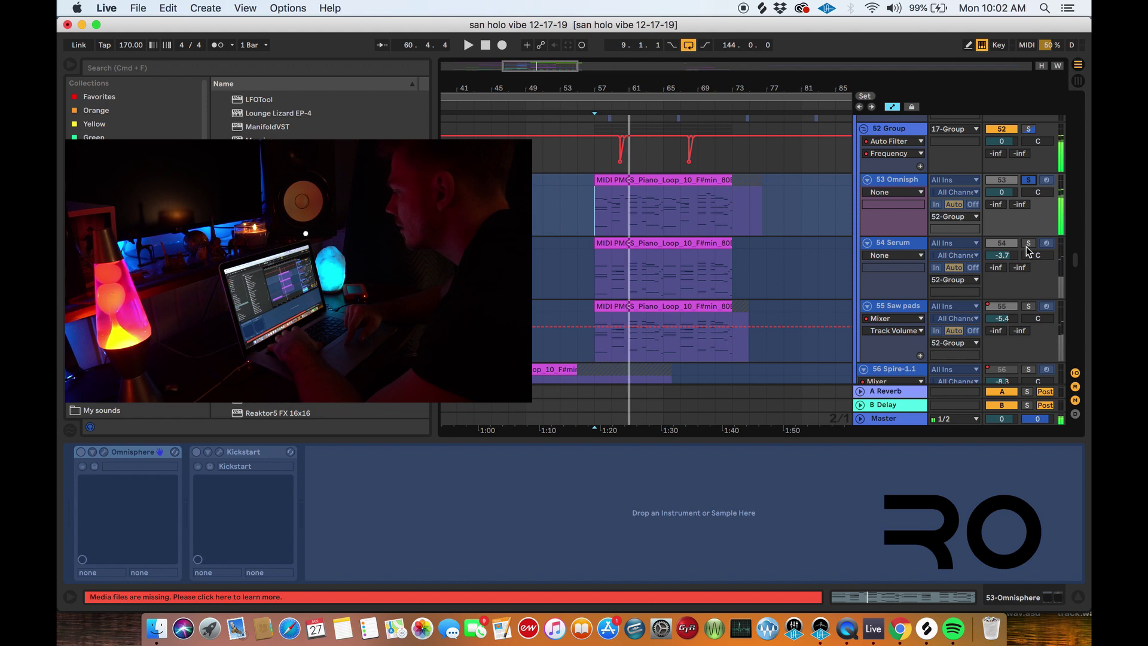
Step: Solo the 54 Serum track and play it from bar 57
click(1028, 245)
key(space)
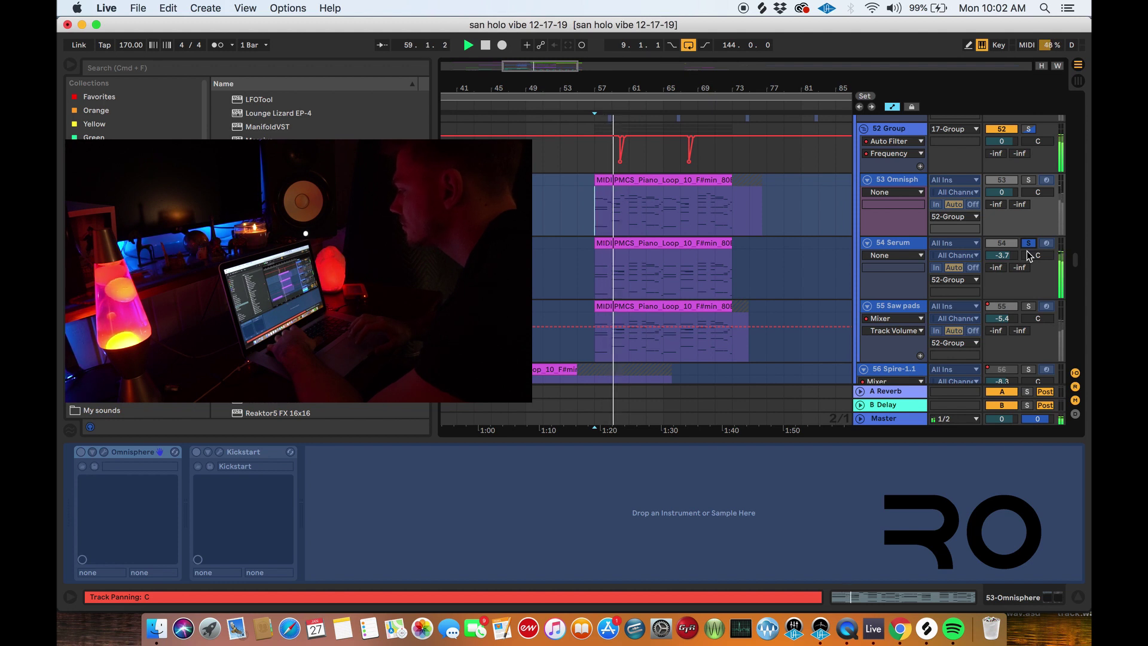
scroll(1028, 250, down, 2)
scroll(723, 240, down, 1)
key(space)
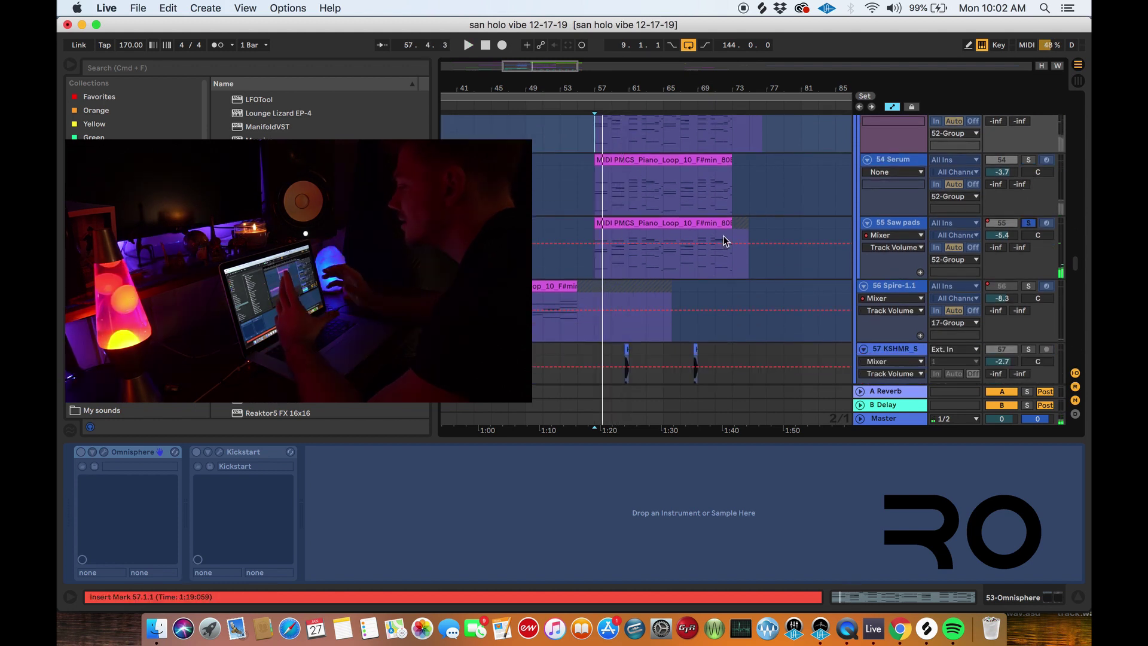
key(space)
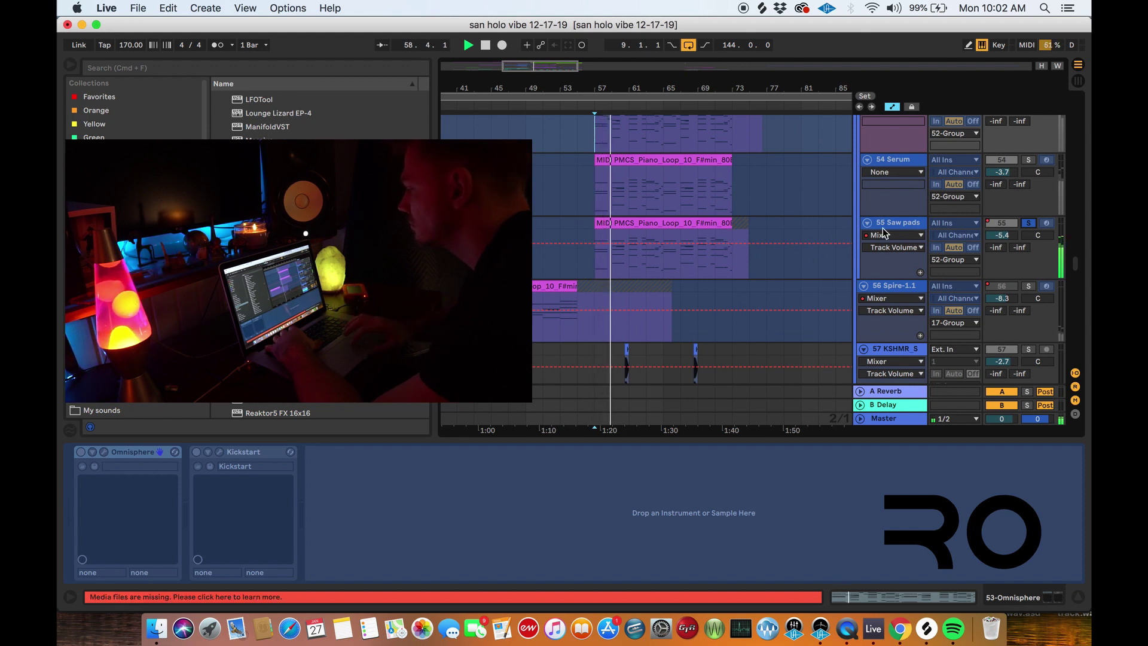
Step: Show the 55 Saw pads track's device chain and stop playback
click(904, 224)
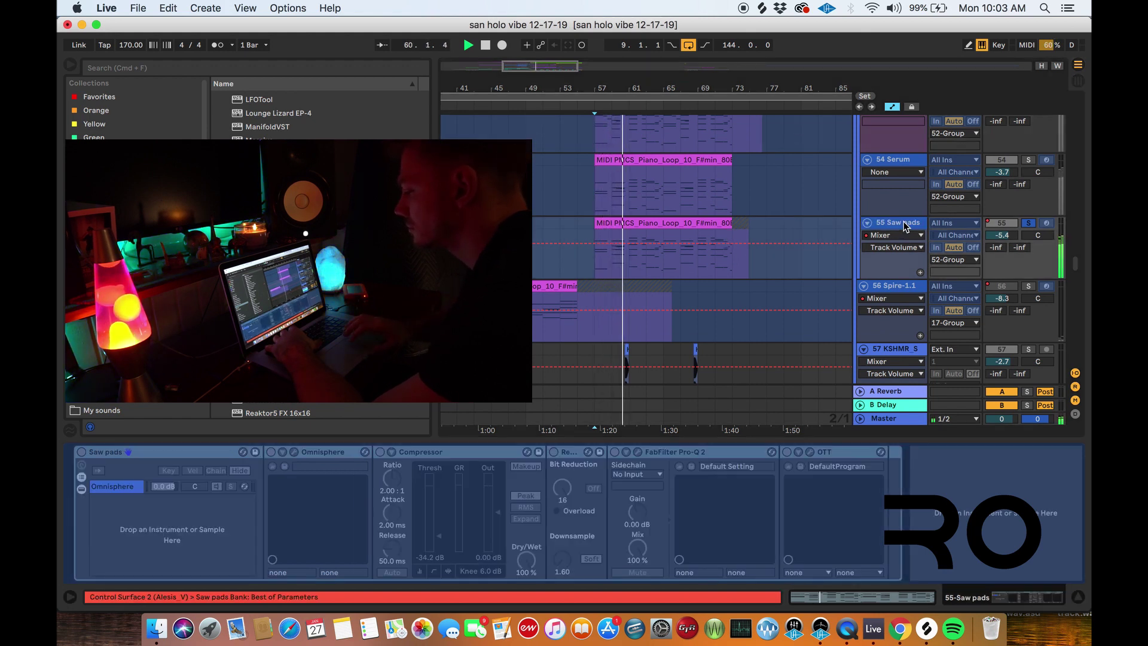
key(space)
scroll(1027, 280, down, 4)
Step: Solo the 58 Cymatics track and play it from bar 57, then stop
click(1028, 276)
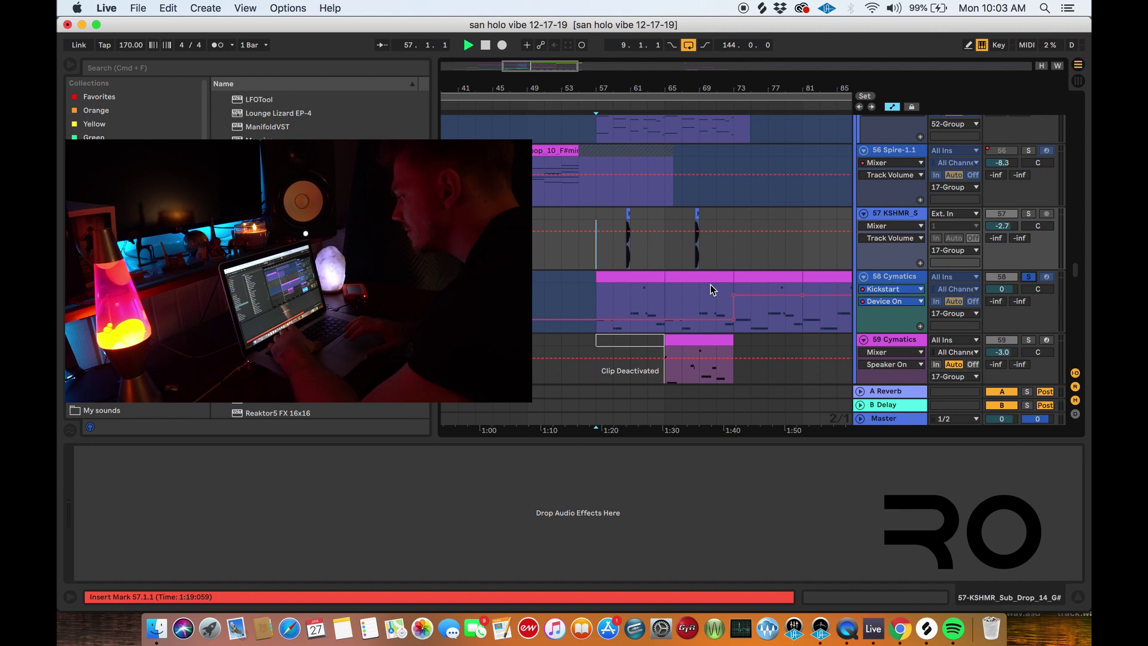
key(space)
scroll(710, 285, down, 2)
scroll(709, 284, down, 1)
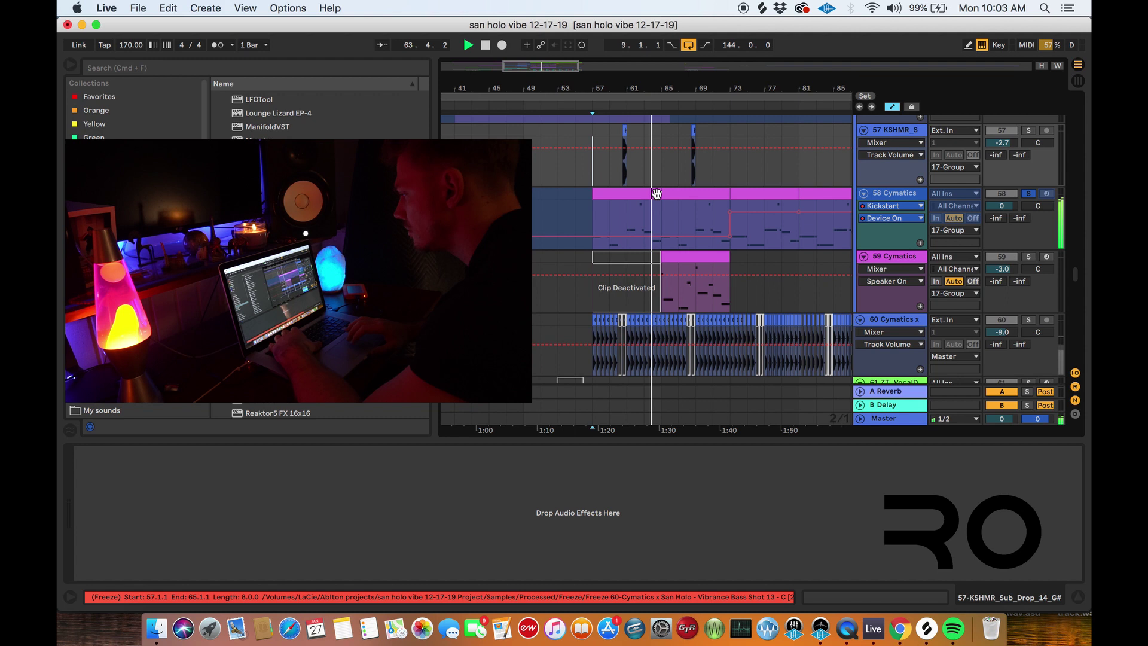
scroll(657, 192, up, 4)
key(space)
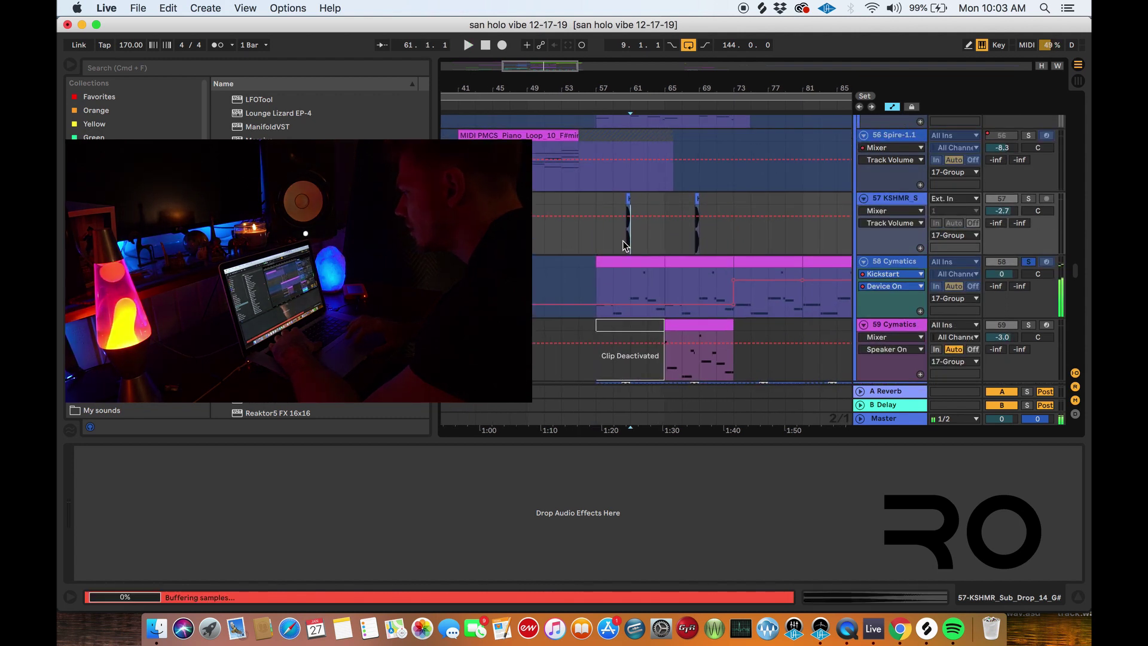
Step: Zoom in around bar 61, play, and solo the 57 KSHMR sub drop track
drag(635, 88, 629, 96)
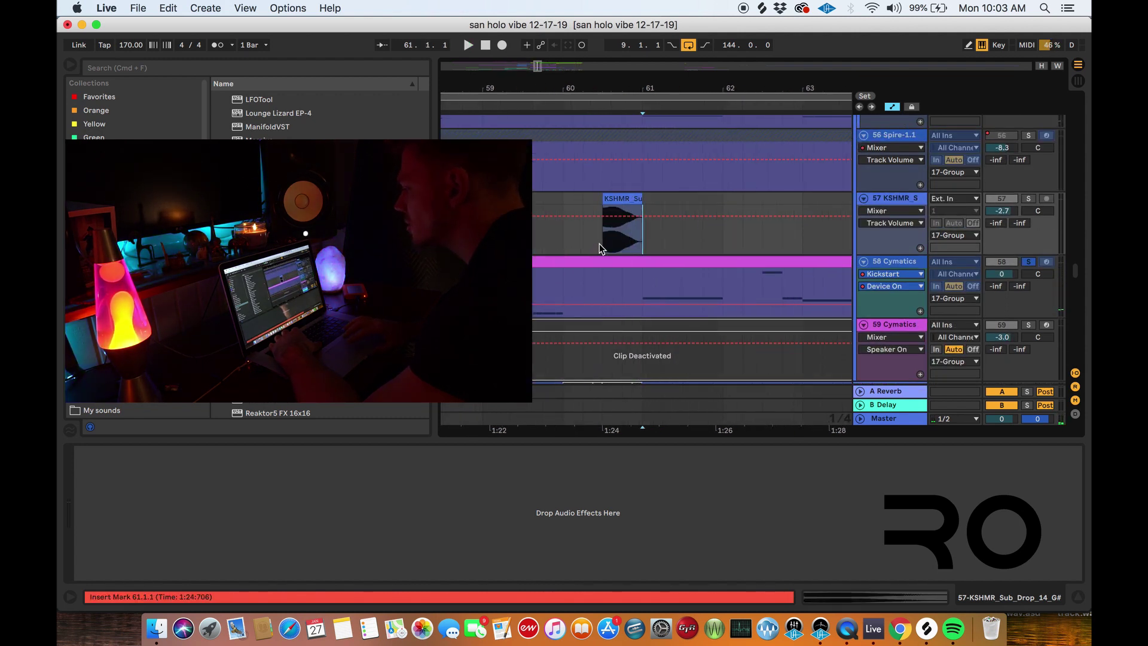
key(space)
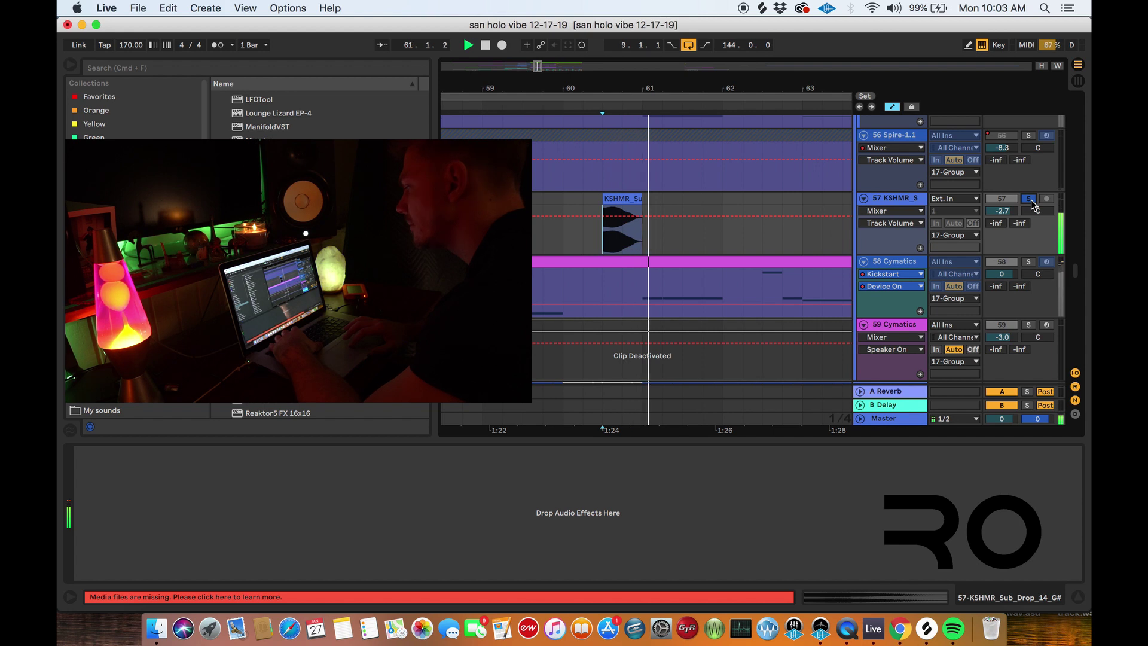
click(1030, 200)
drag(683, 92, 671, 75)
scroll(676, 227, down, 5)
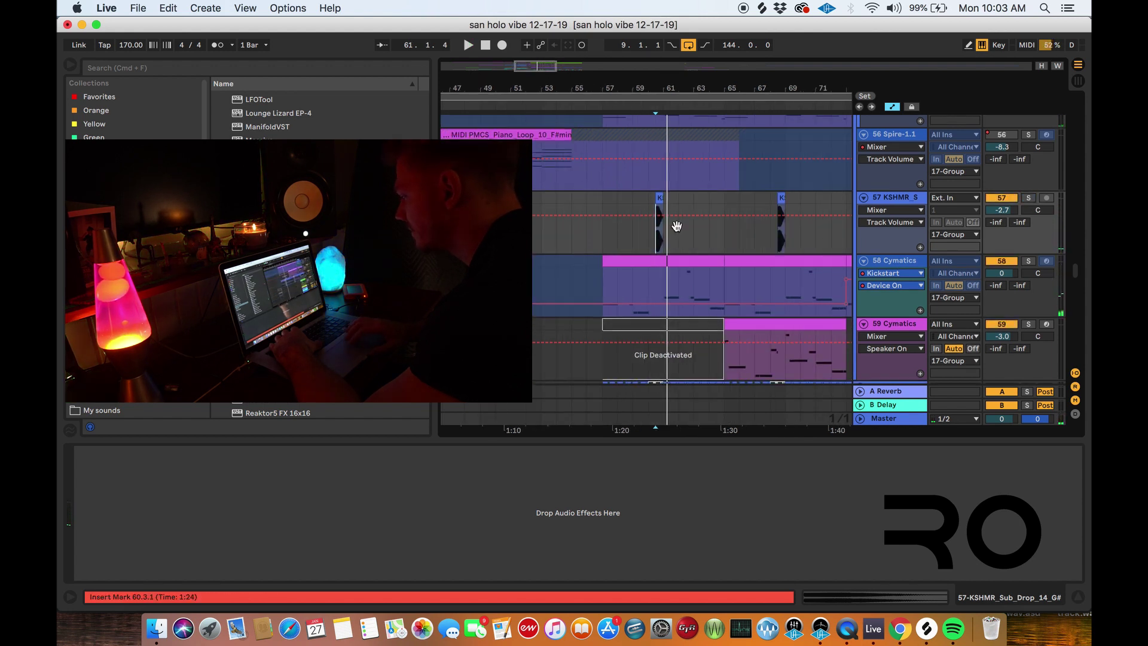
scroll(679, 229, down, 1)
Step: Select and solo track 60 to hear its Auto Pan from bar 57
click(605, 232)
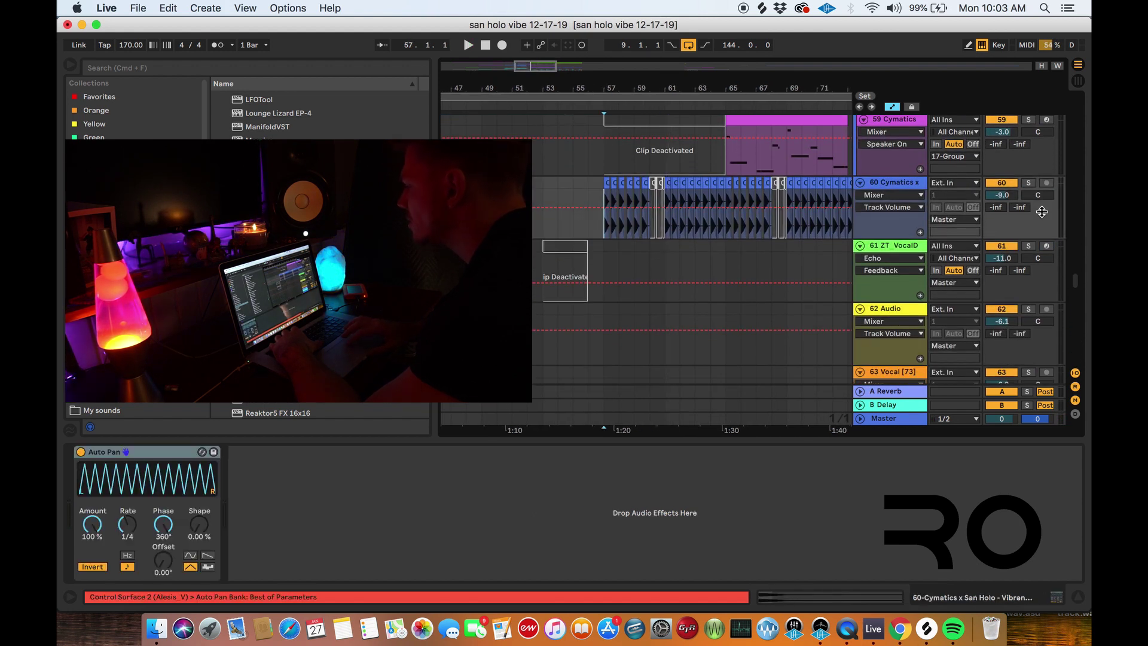
click(1030, 183)
key(space)
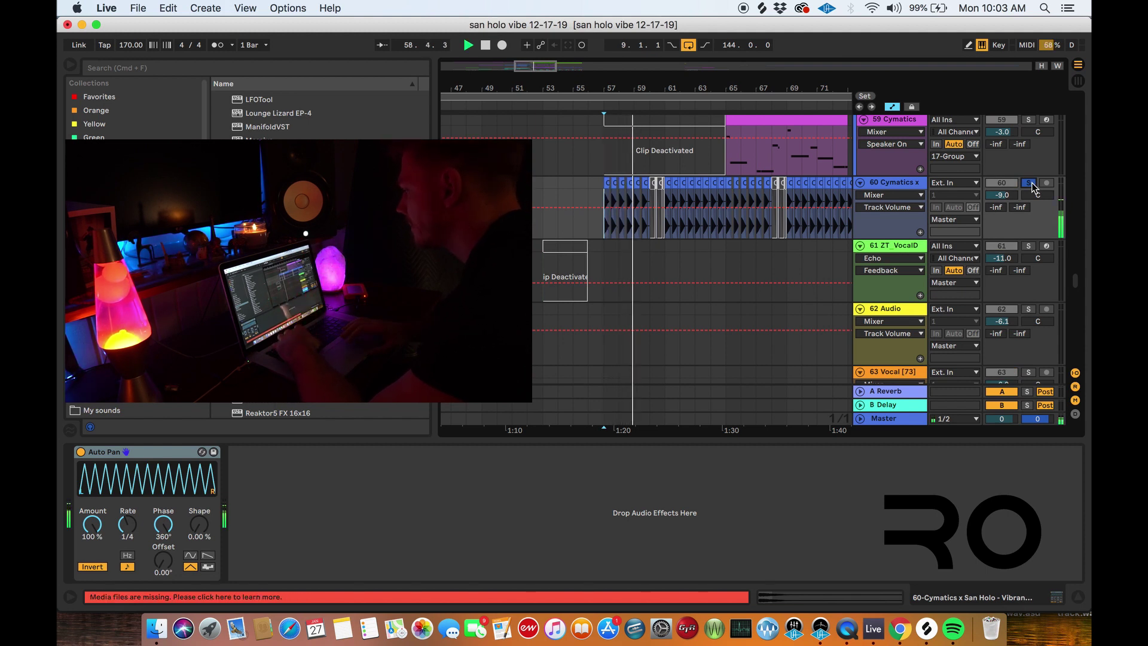
key(space)
scroll(772, 271, down, 10)
scroll(773, 271, down, 15)
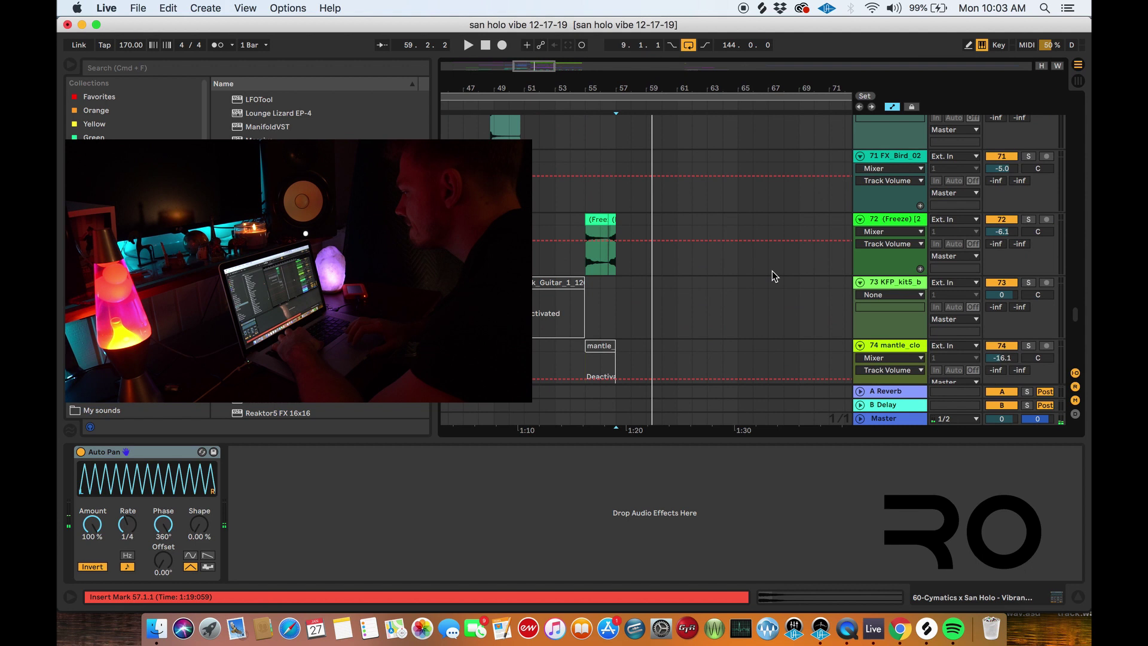
scroll(773, 271, right, 3)
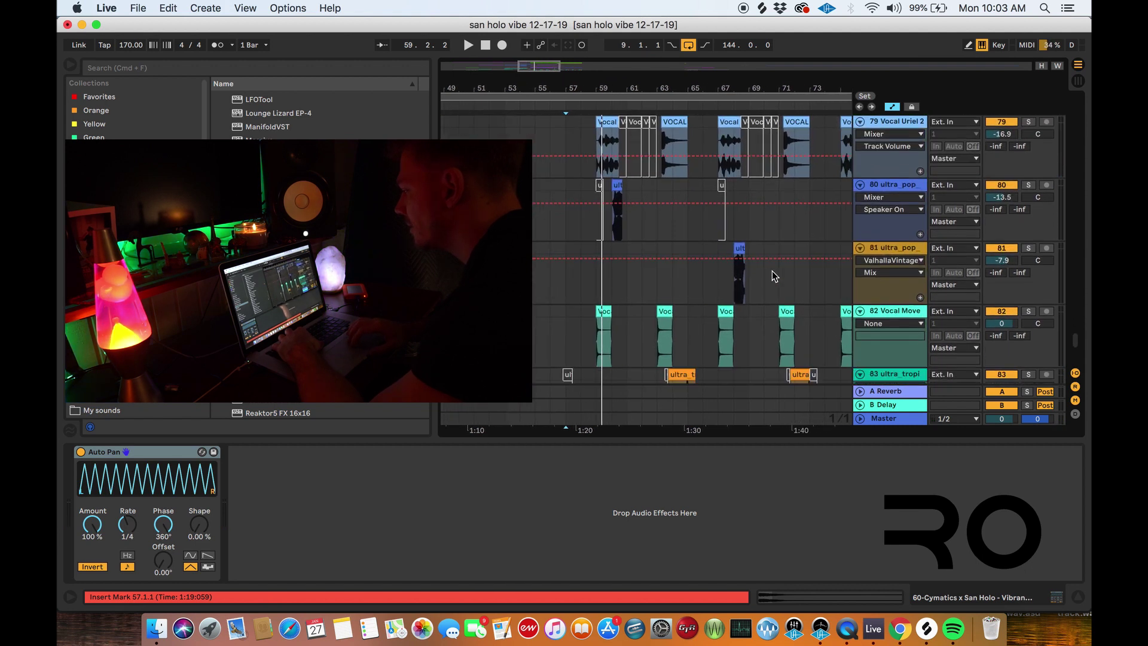
Step: Set the start to bar 59 and solo vocal tracks 79, 80, 82 and 83 while playing
click(557, 179)
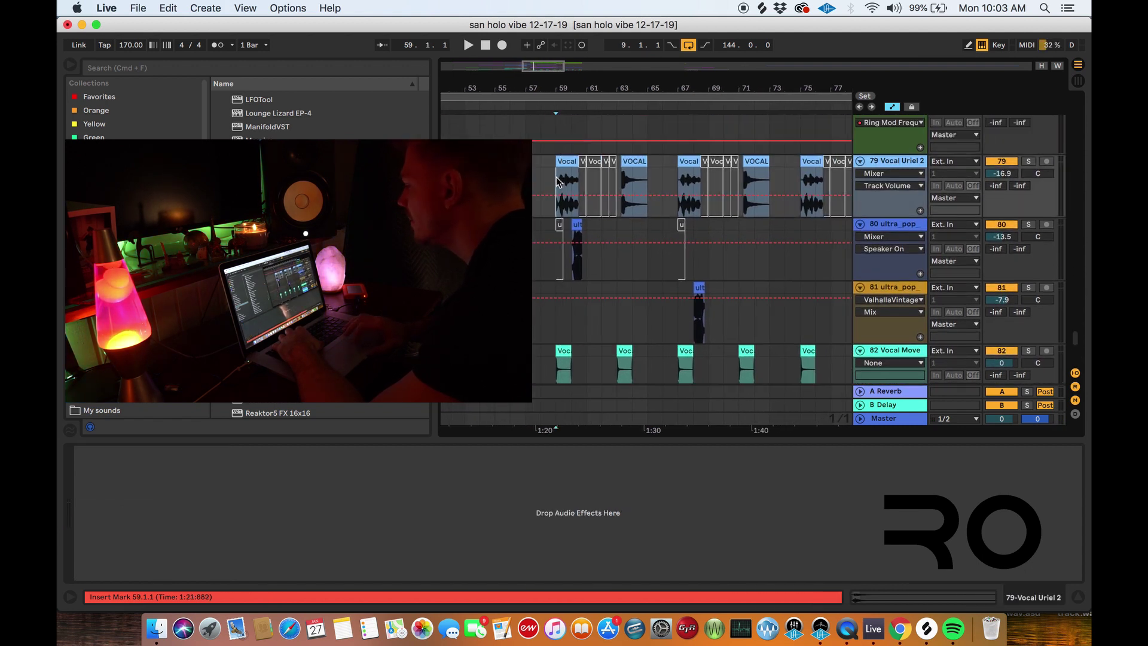
click(1030, 162)
click(1030, 224)
key(space)
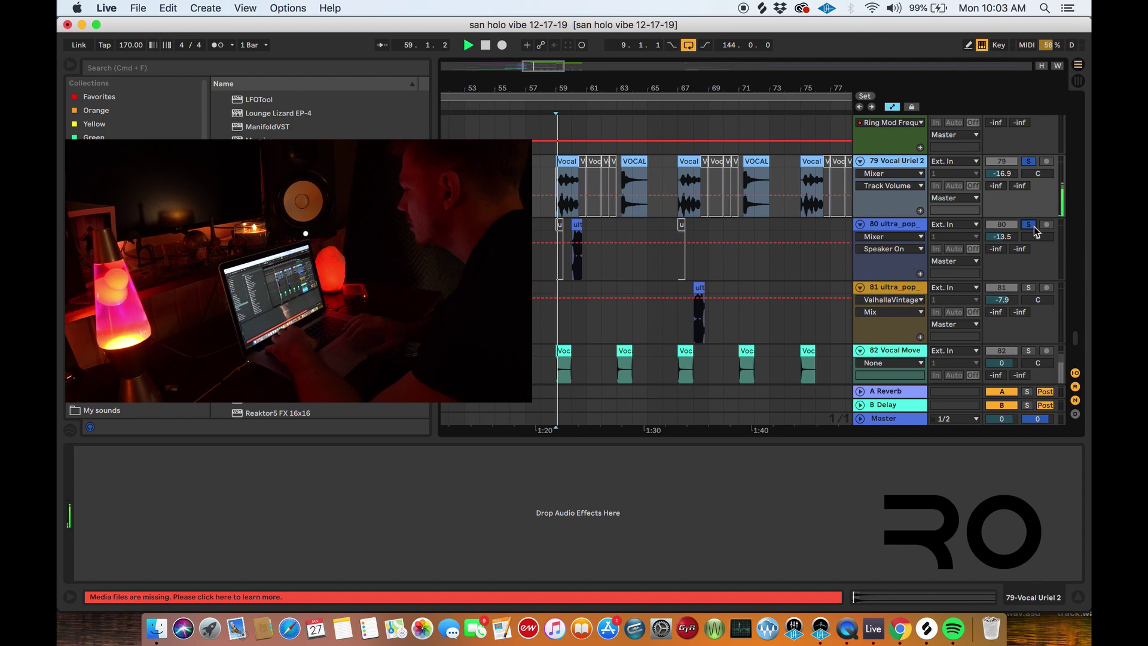
scroll(1036, 226, down, 2)
click(1030, 291)
scroll(1034, 294, down, 2)
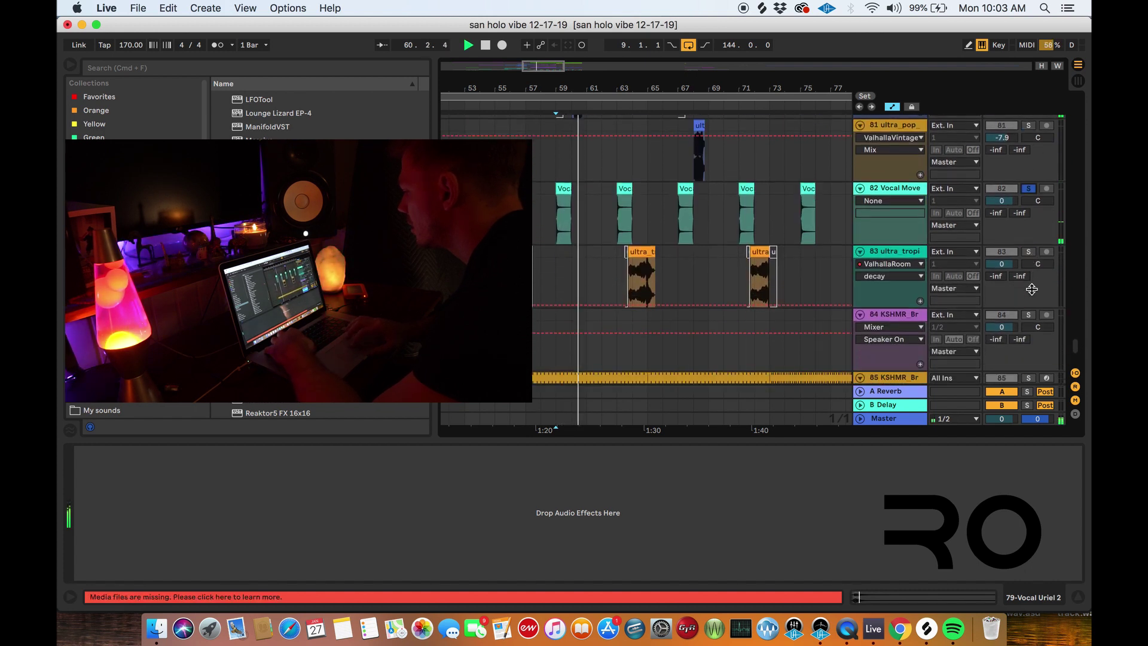
click(1028, 251)
scroll(897, 227, down, 2)
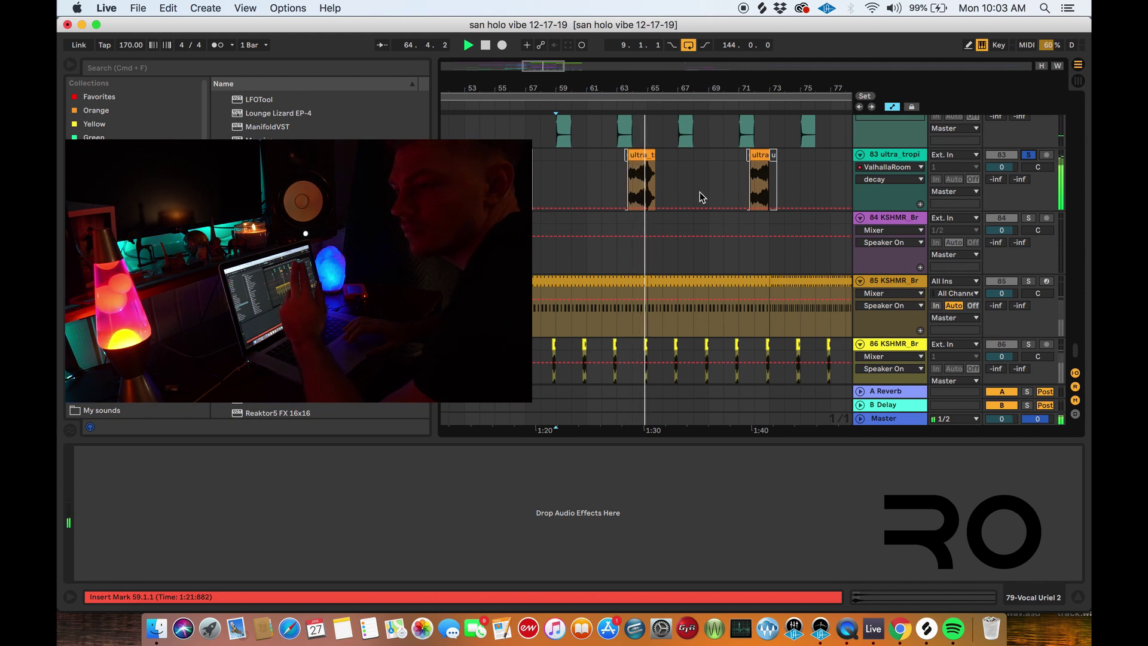
scroll(702, 197, up, 1)
scroll(702, 198, up, 1)
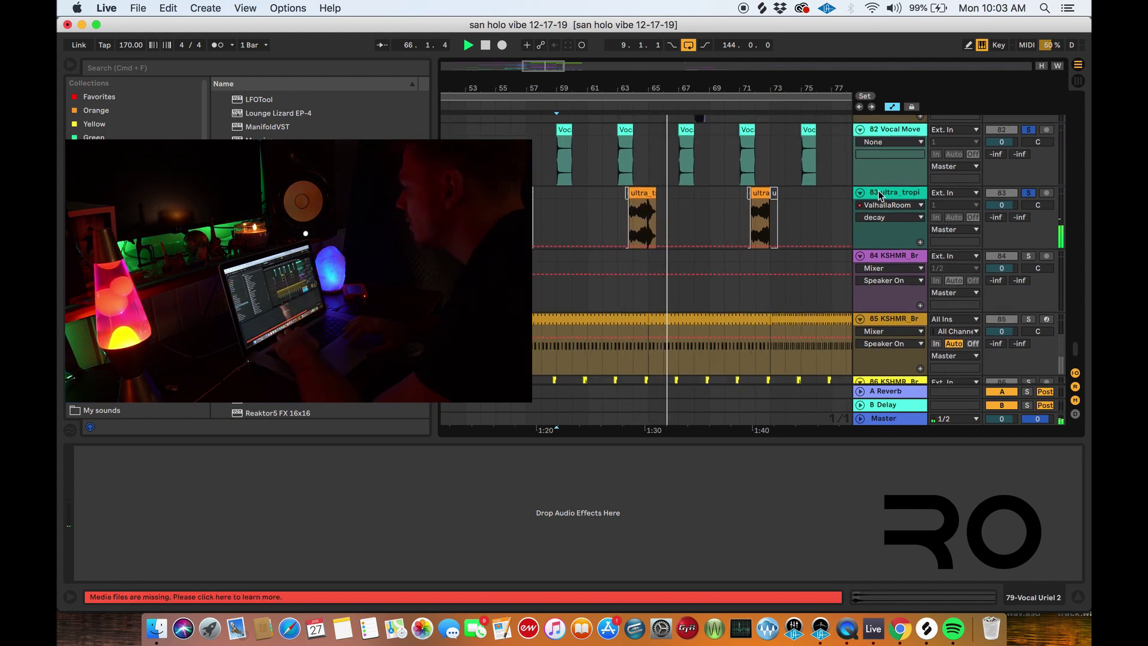
Step: Stop playback and adjust the mix of track 83's ValhallaRoom reverb
click(702, 198)
key(space)
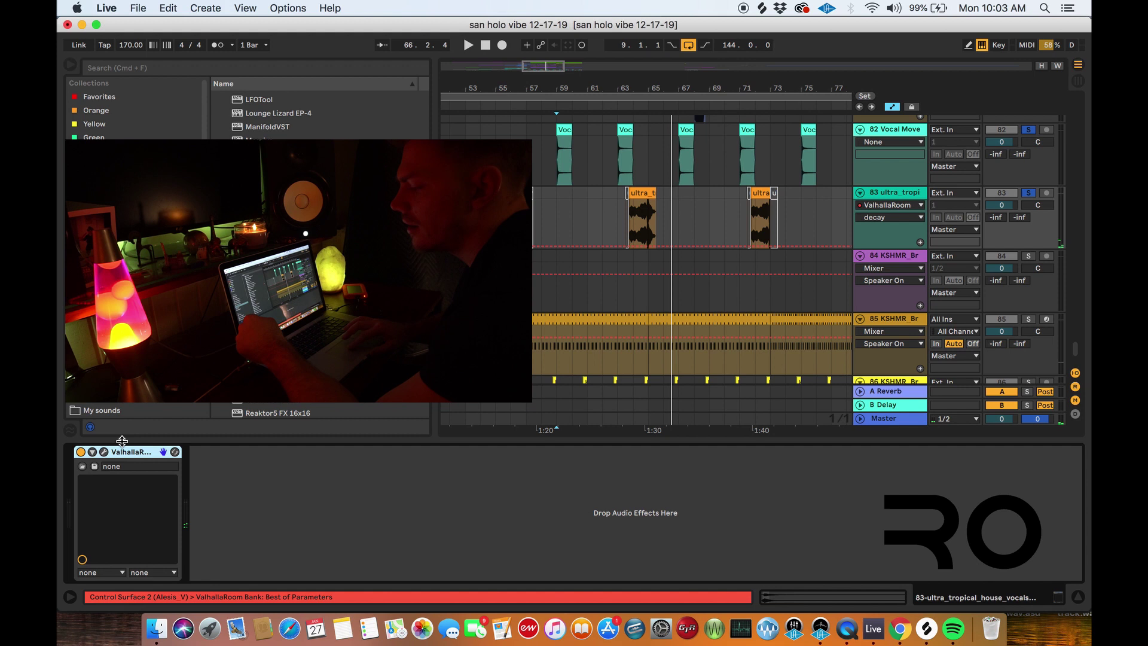
click(104, 453)
click(172, 301)
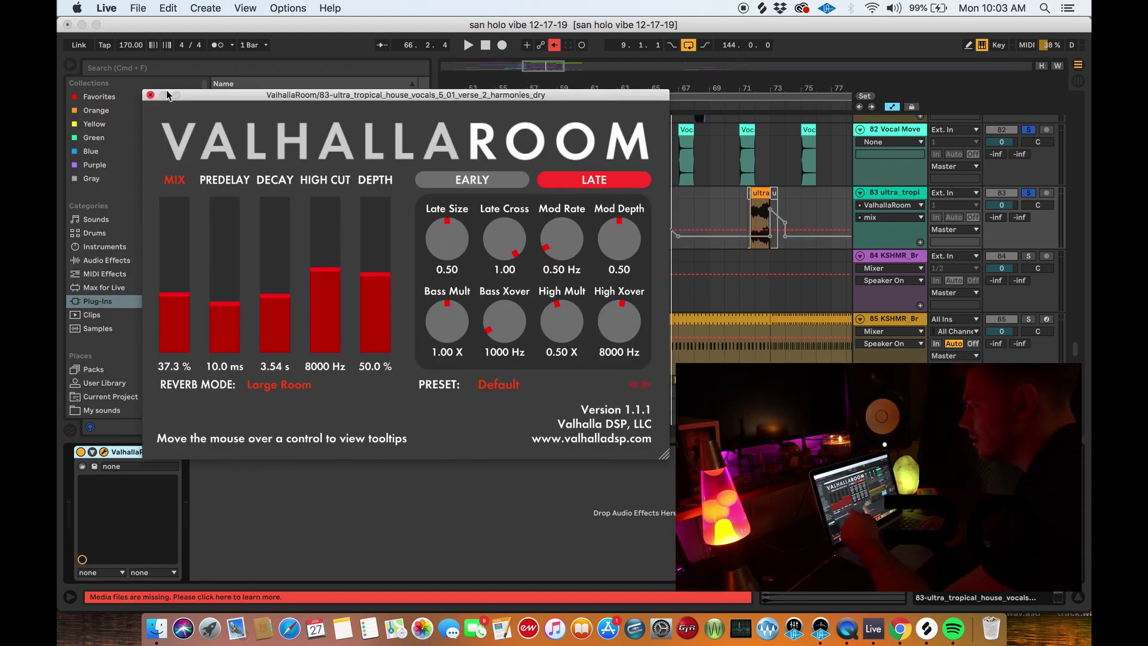
click(150, 95)
Step: Re-enable track 83's automation and mark bars 64.2.1 to 67.3.1 on the vocal clip
click(554, 45)
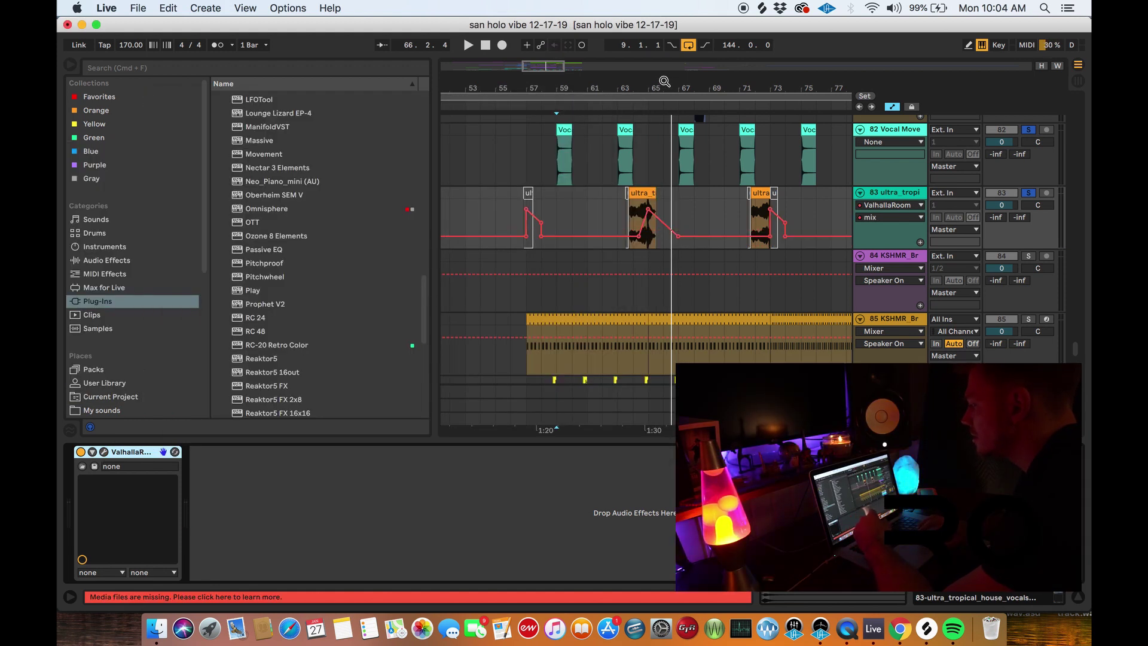
drag(665, 81, 664, 84)
drag(570, 211, 610, 214)
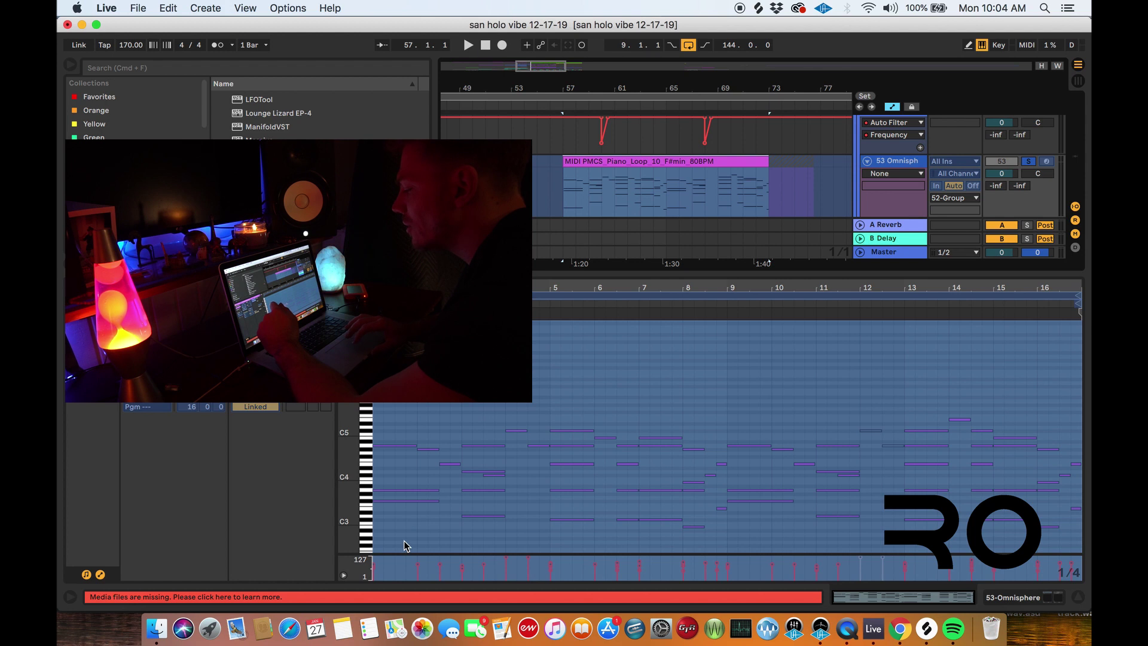
Step: Select the Omnisphere piano clip's chord notes at bars 1, 3, 5 and 7
key(super+a)
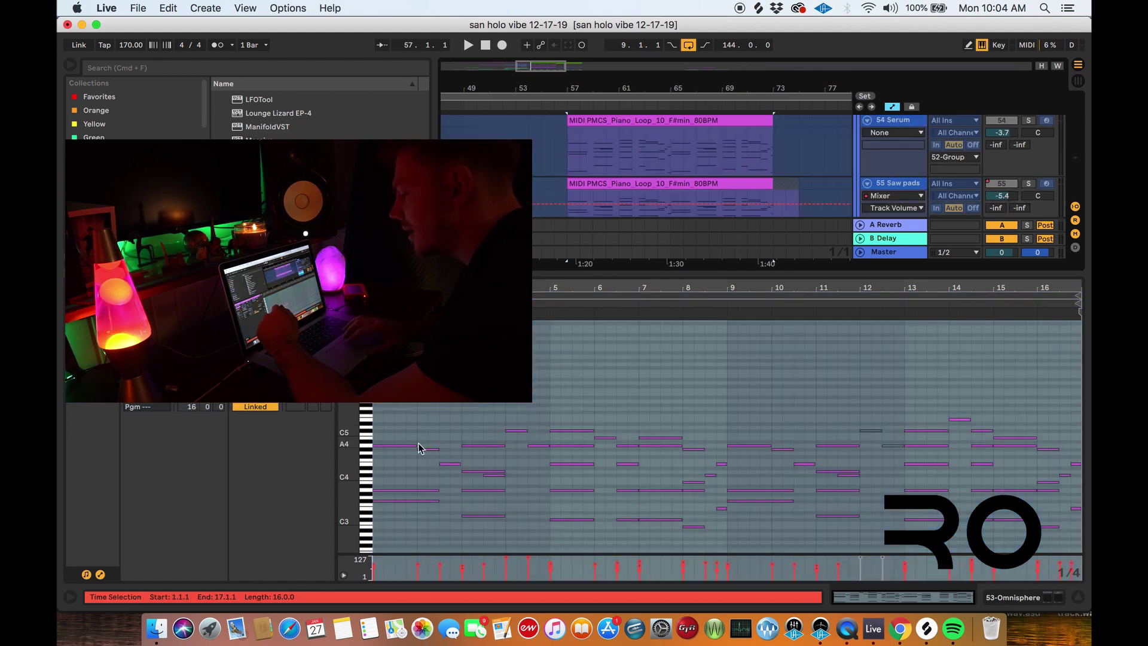
drag(382, 509, 439, 413)
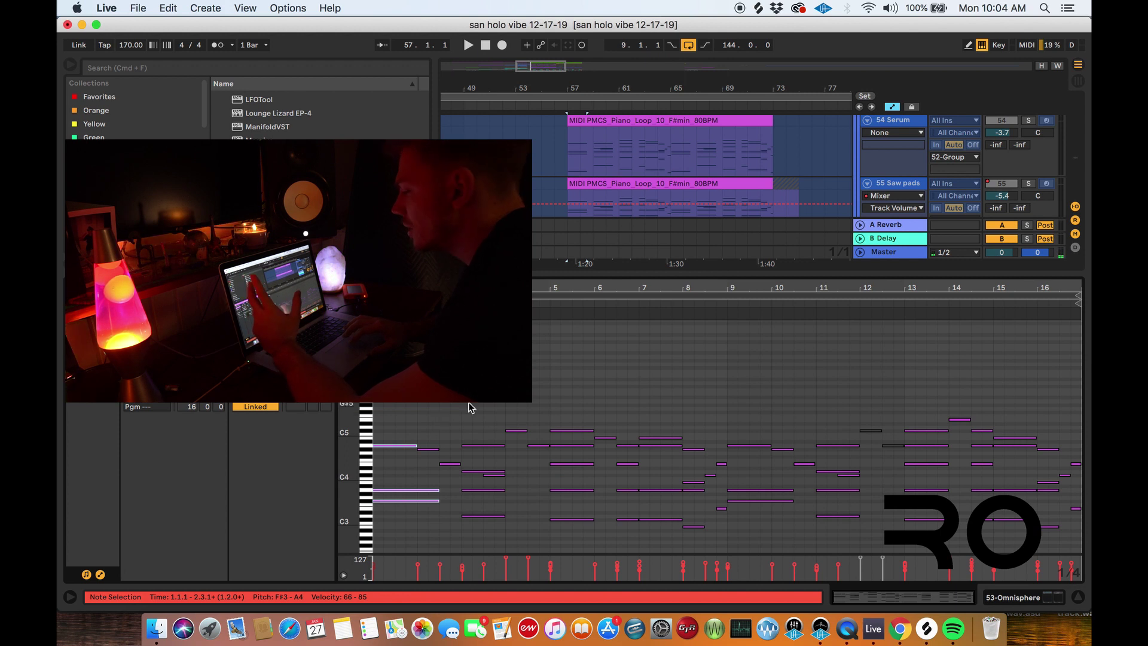
drag(475, 400, 471, 562)
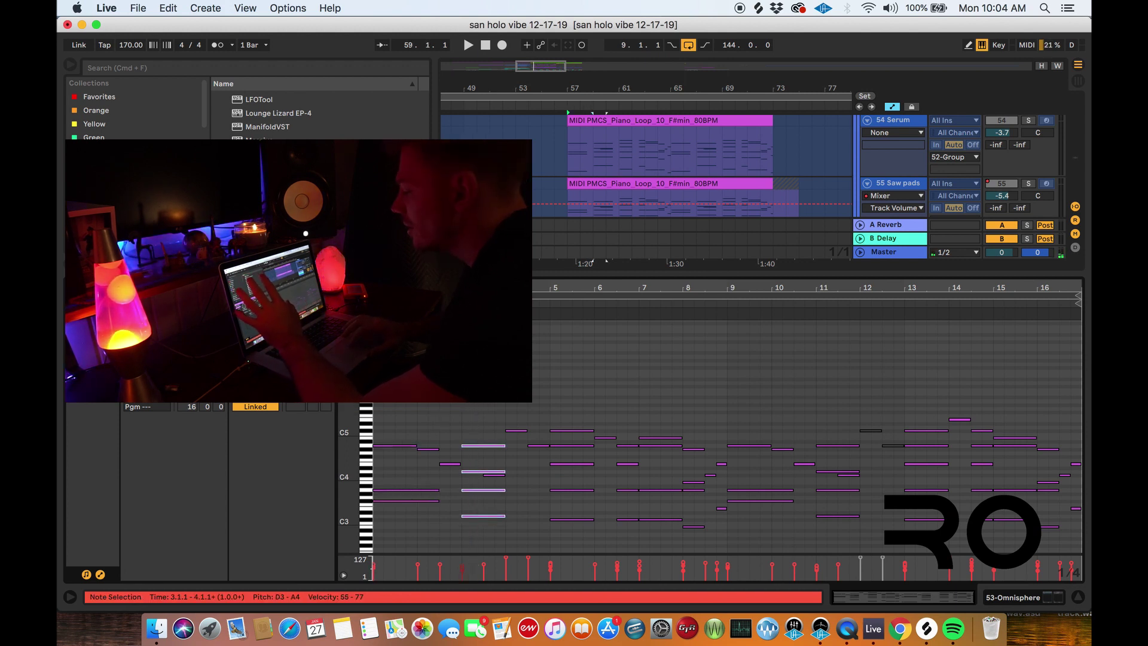
drag(571, 378, 569, 553)
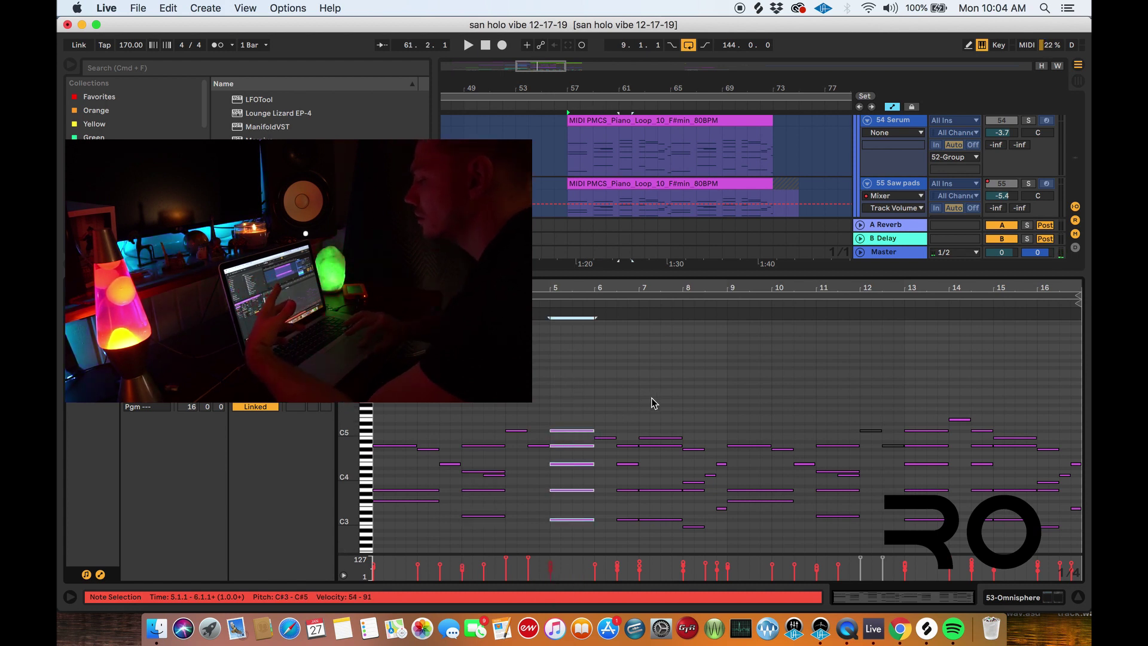
drag(652, 403, 652, 552)
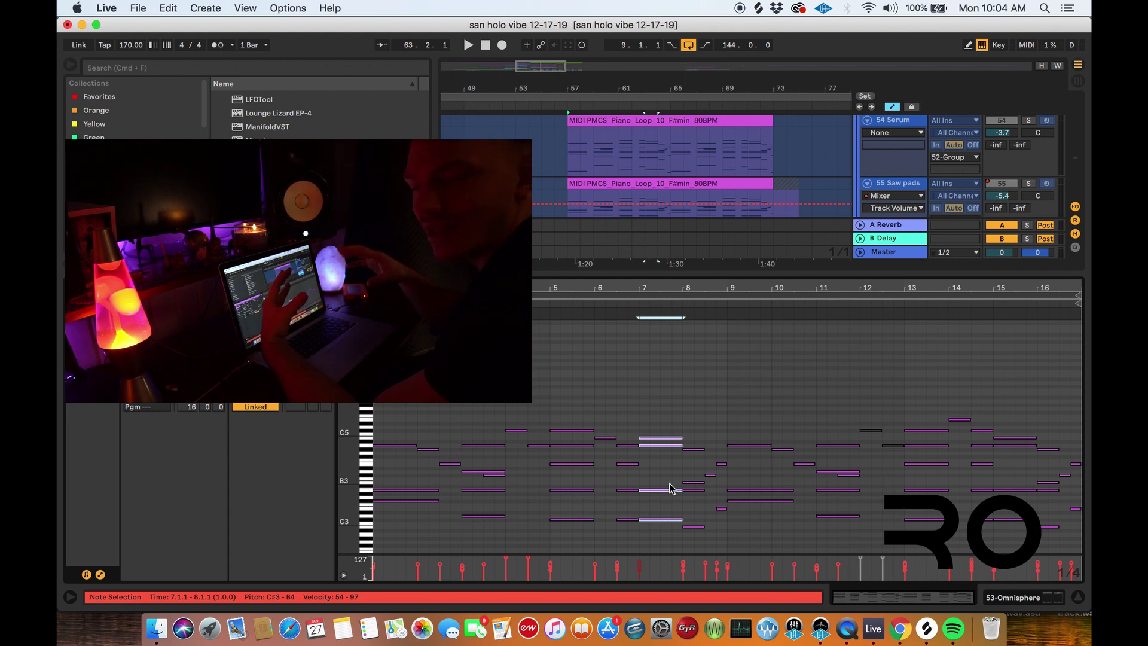
Step: Play the chords, then show the 55 Saw pads F#min piano loop clip's notes
key(space)
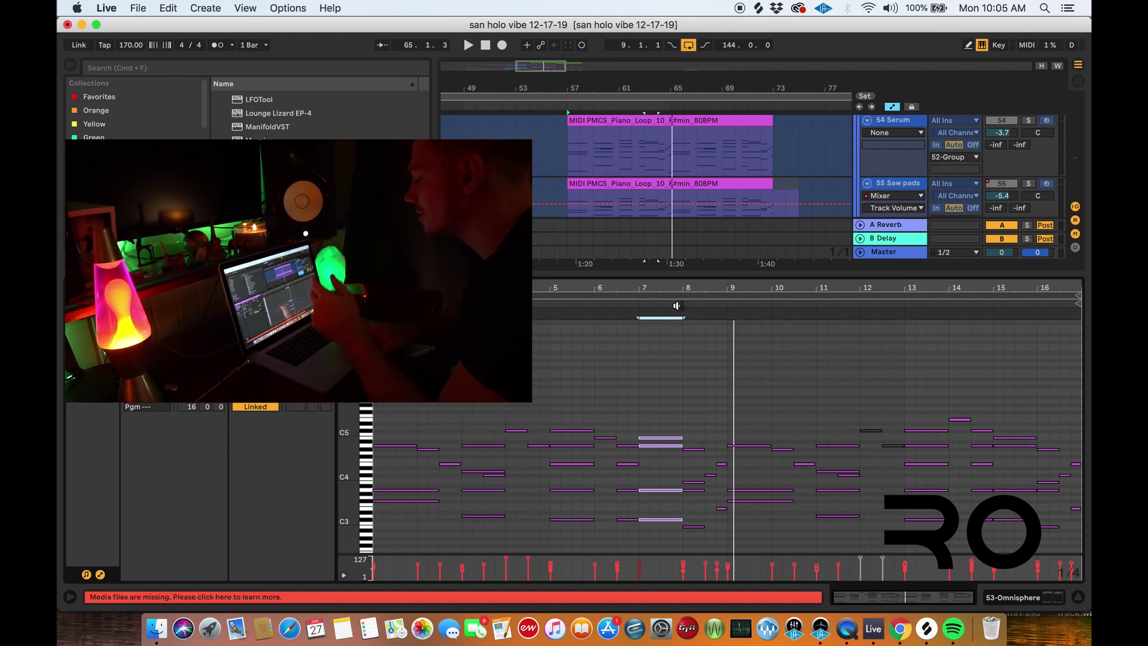
key(space)
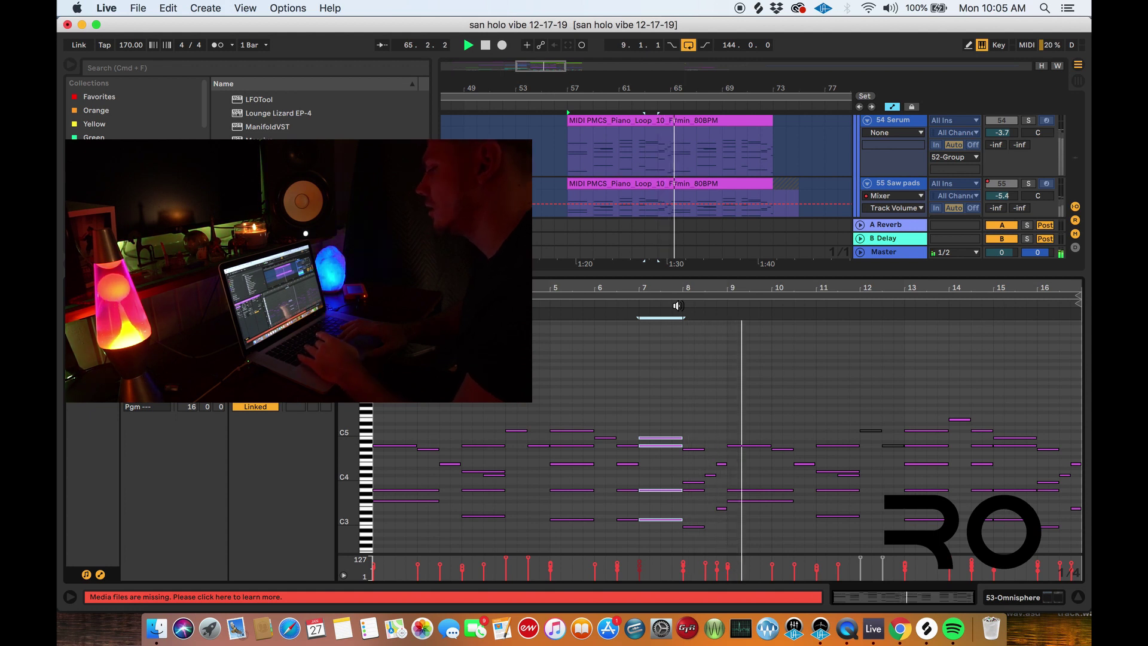
key(space)
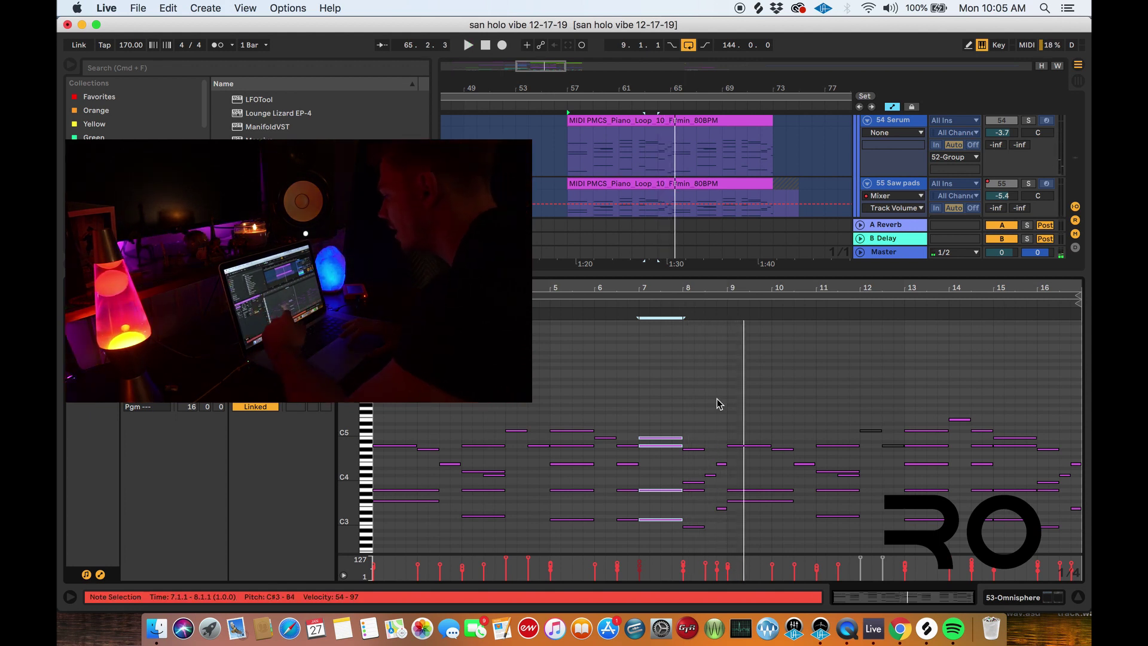
click(605, 233)
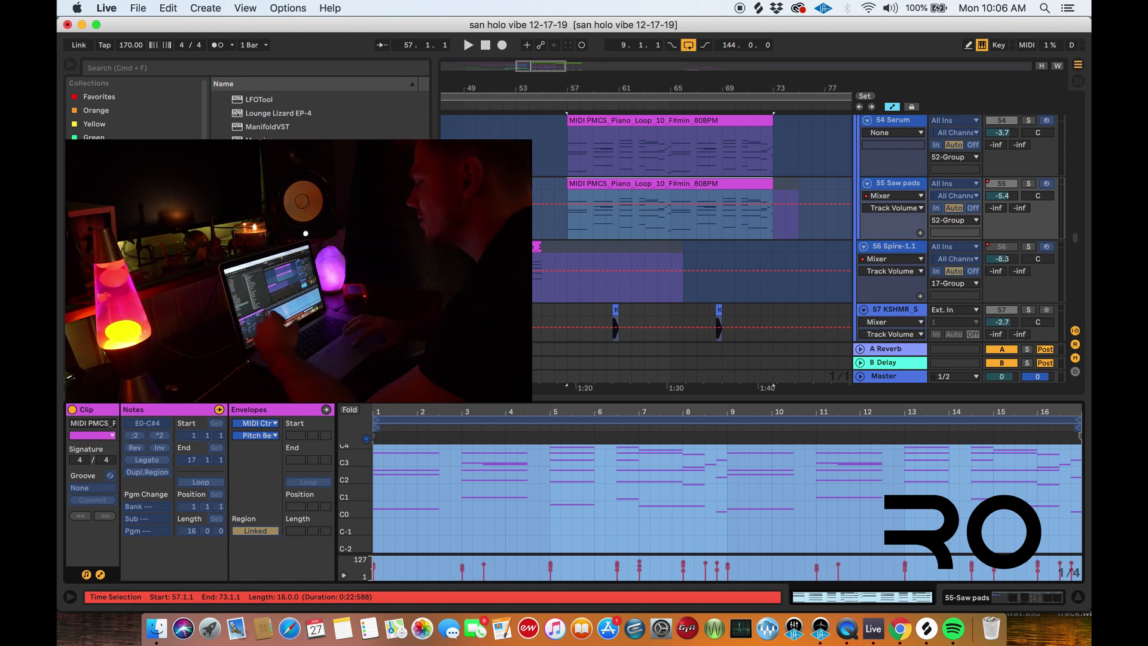
scroll(526, 512, up, 3)
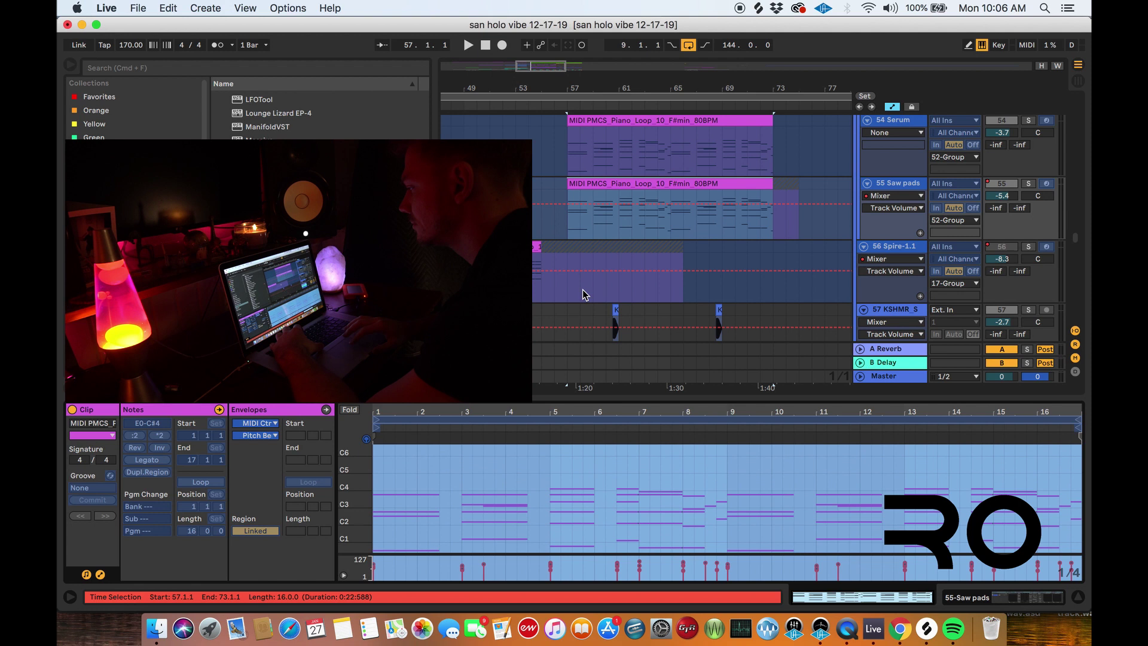
Step: Clear the clip selection, then solo and play the 42 Serum track
scroll(596, 235, up, 10)
click(584, 236)
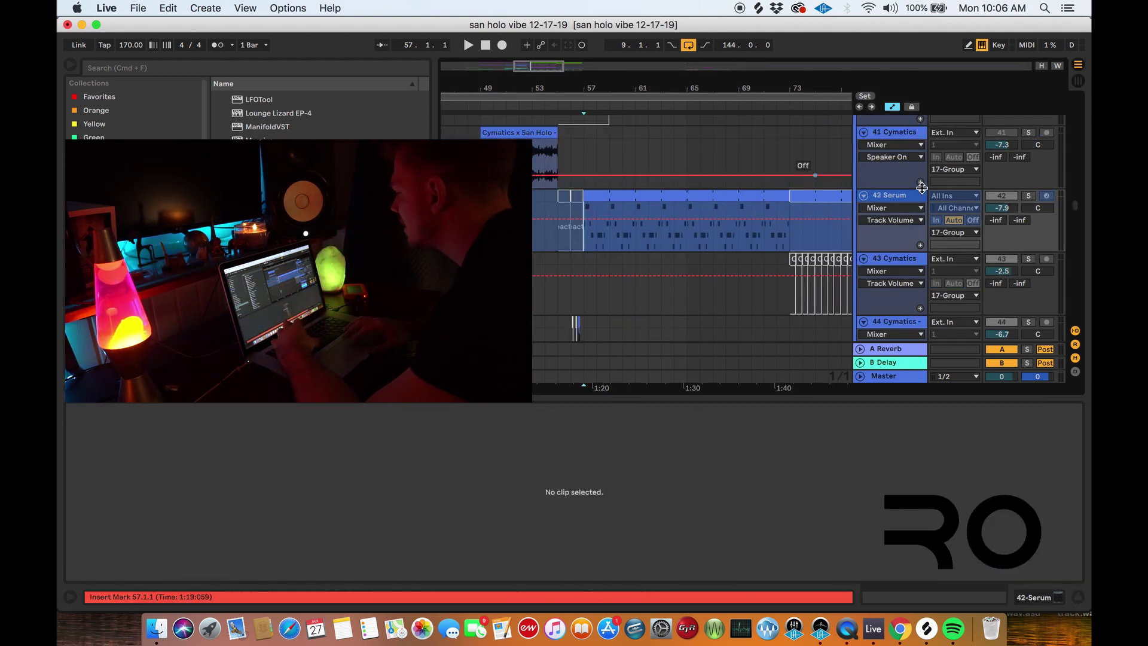
click(1029, 196)
key(space)
scroll(709, 241, up, 2)
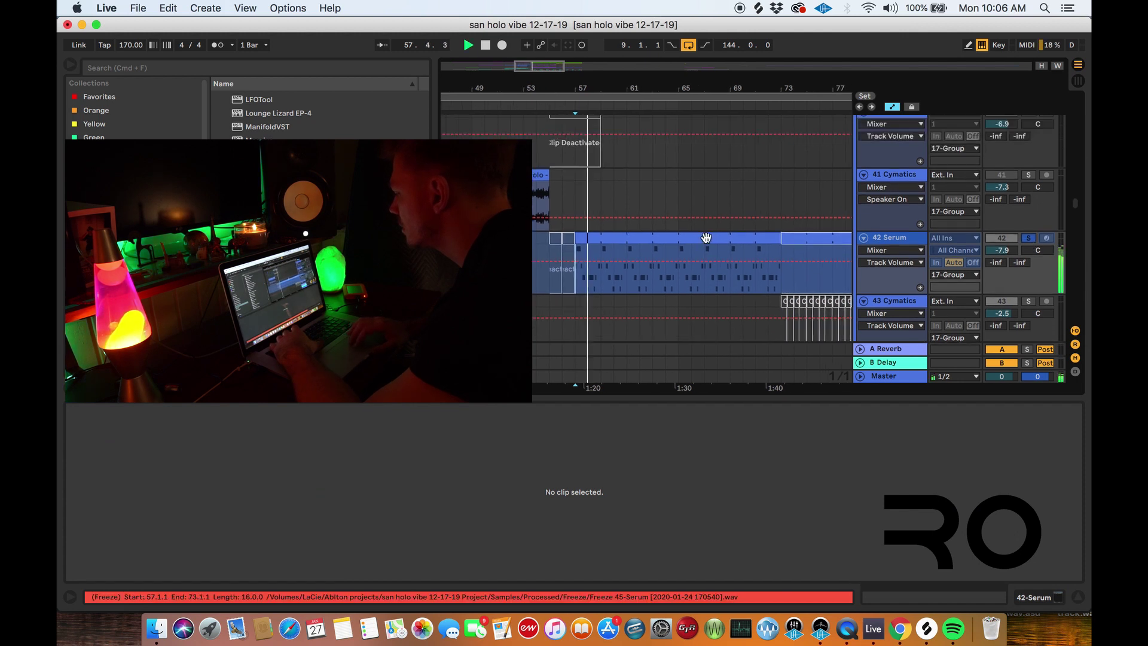
scroll(708, 241, down, 2)
key(space)
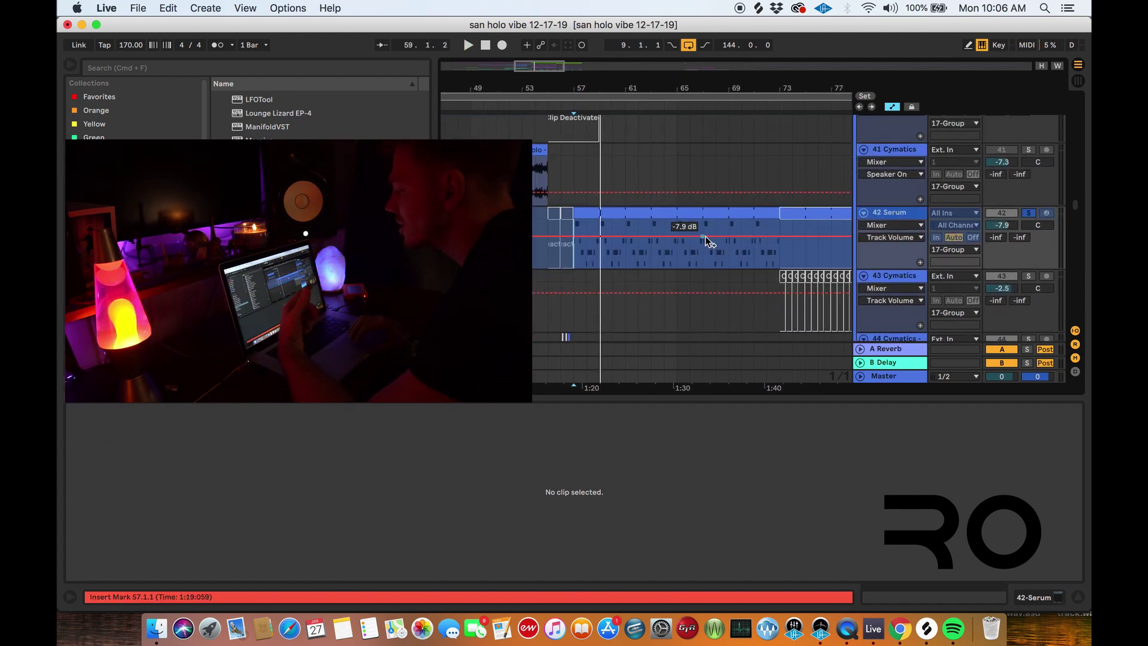
Step: Show the 33 Omnisphere clip's notes, then solo and play that track
scroll(705, 236, up, 10)
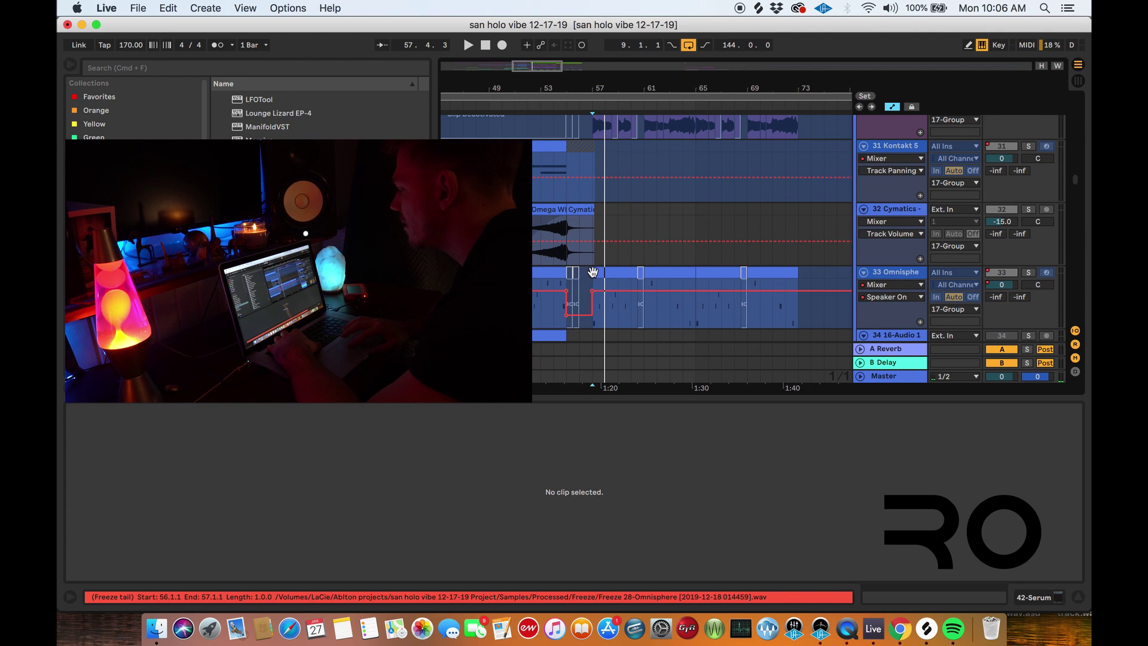
click(634, 311)
click(1029, 273)
key(space)
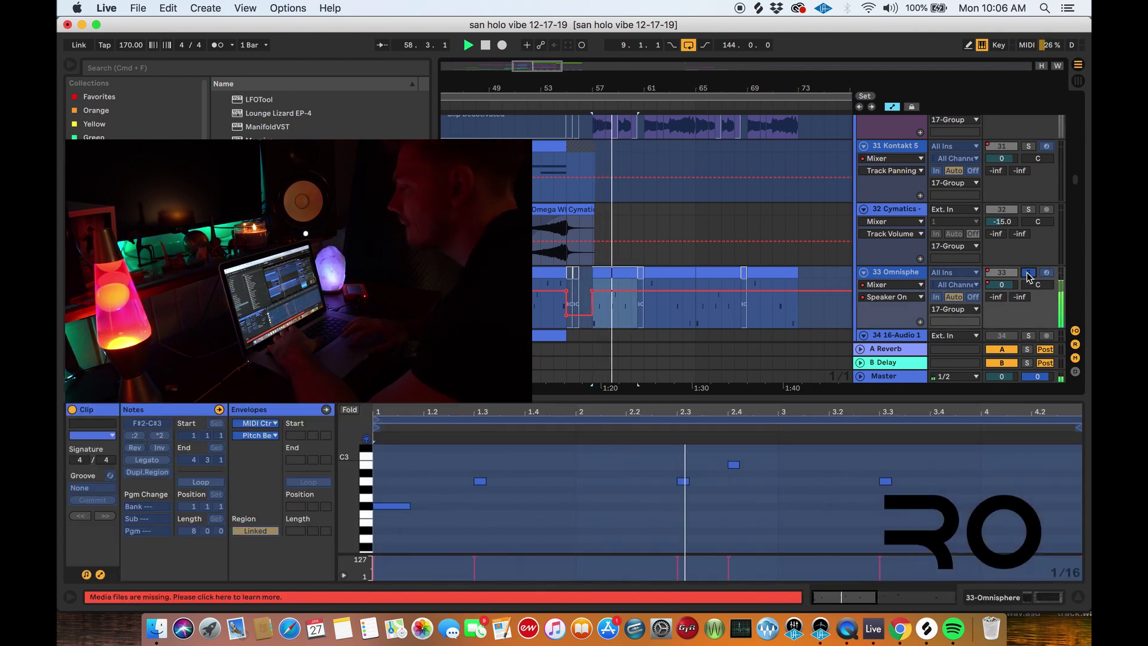
scroll(791, 216, up, 2)
scroll(790, 216, up, 3)
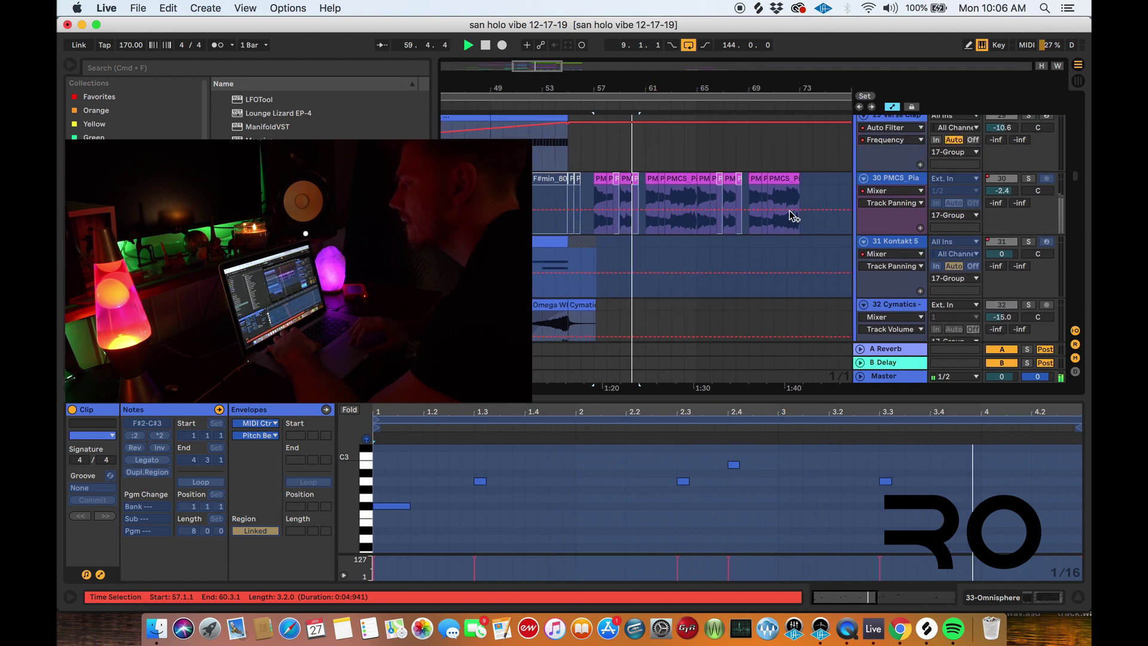
scroll(790, 216, down, 4)
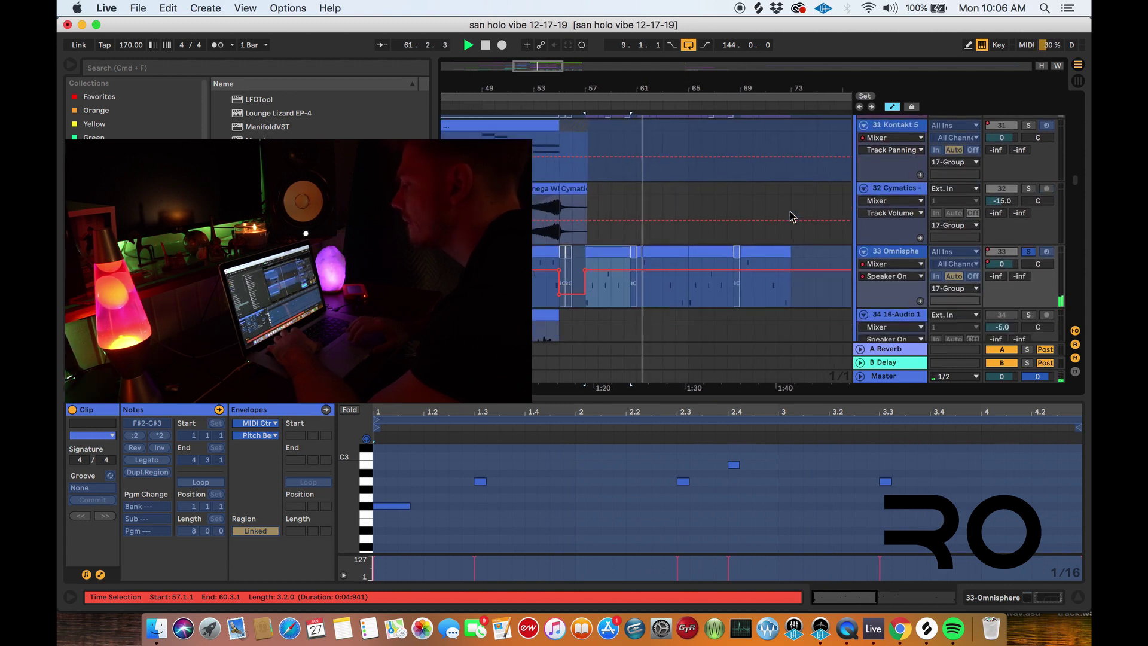
key(space)
Step: Solo the track 30 piano loop, show its effects chain, and play from bar 61
scroll(790, 216, up, 3)
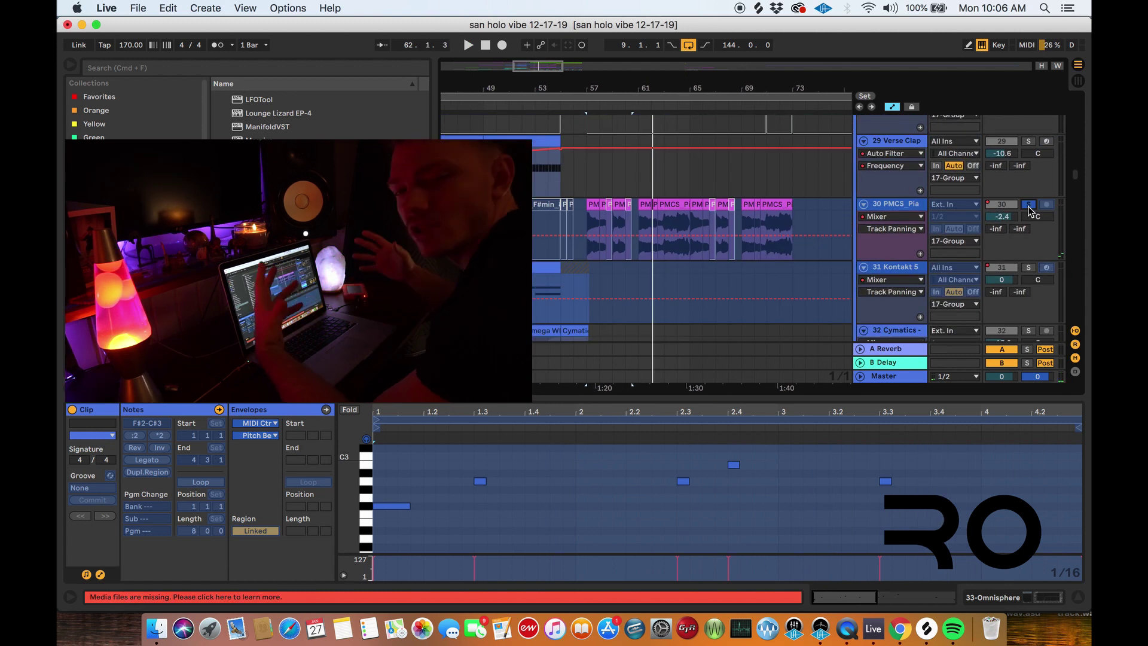
click(1029, 204)
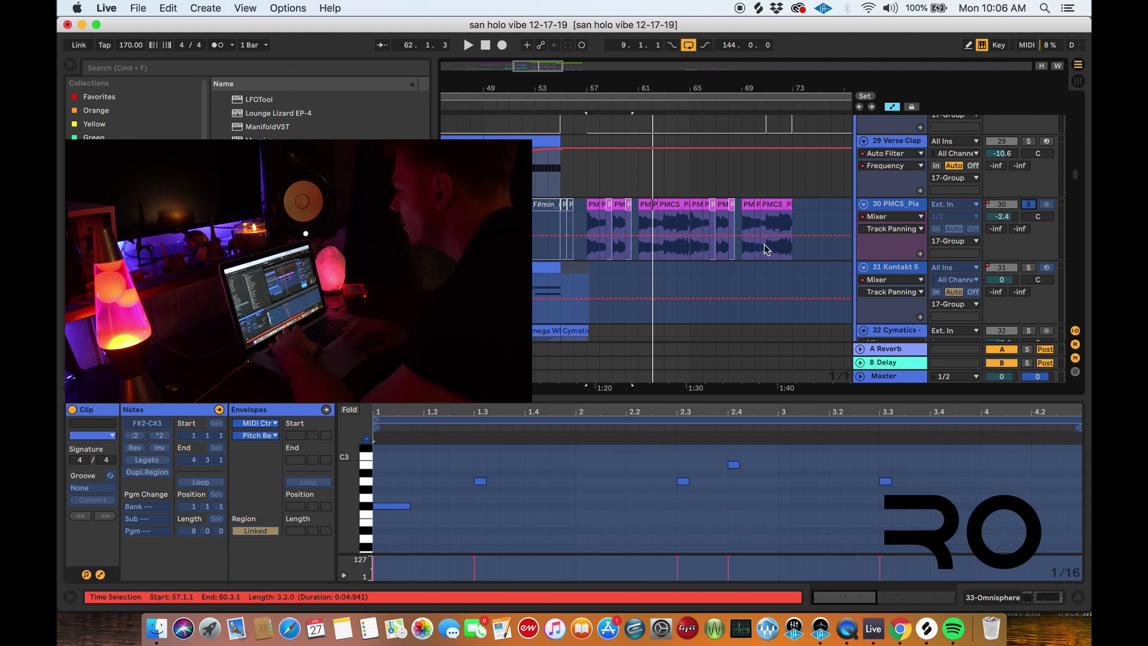
click(592, 225)
key(space)
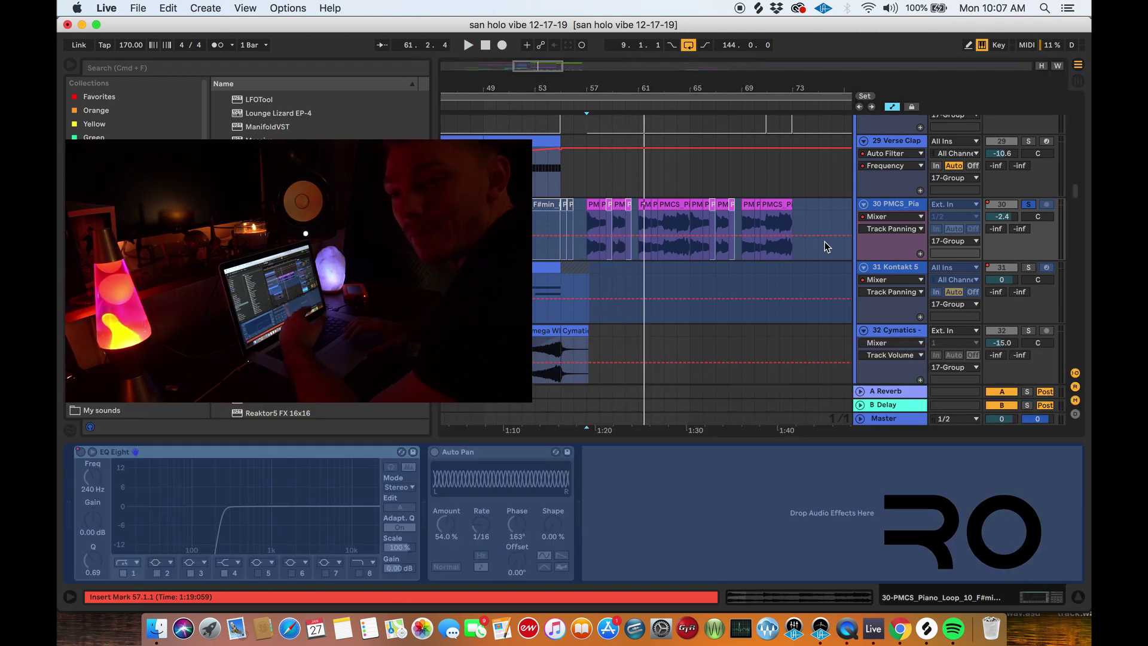
key(shift+Tab)
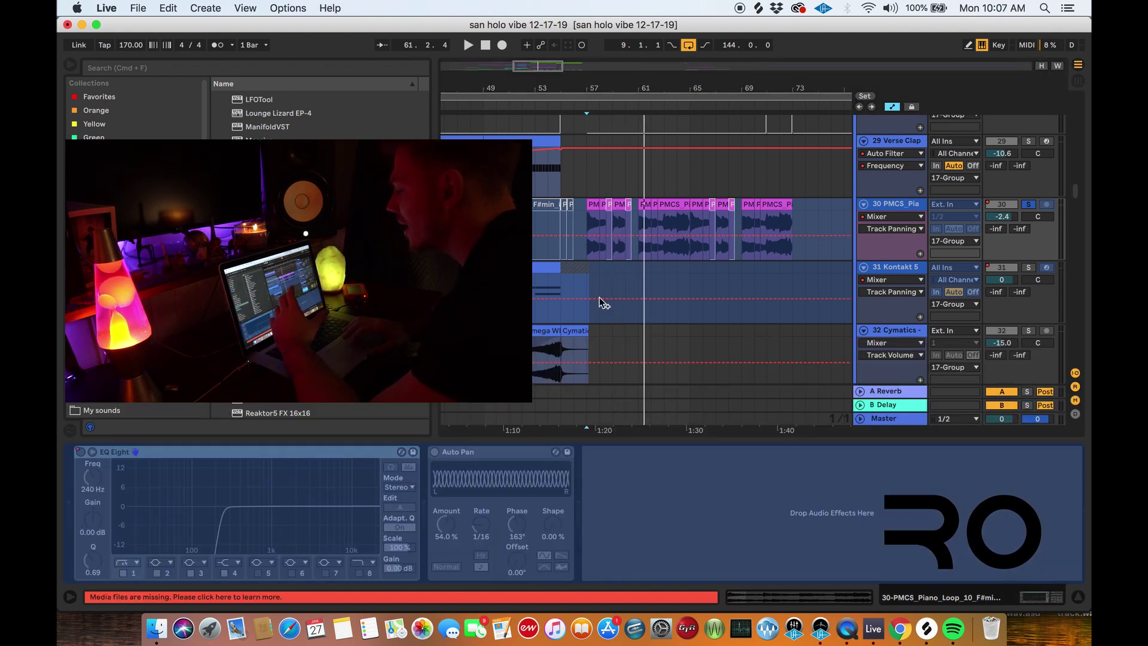
click(638, 225)
key(space)
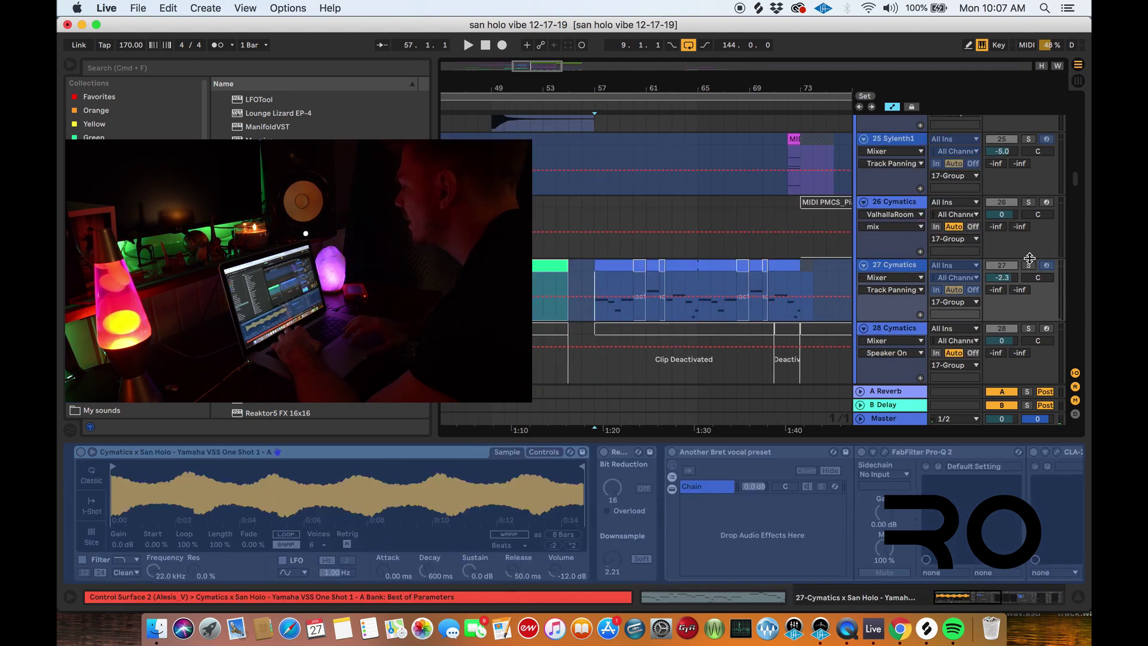
Step: Solo and play 27 Cymatics while browsing its bit reduction, EQ, compression and delay devices
click(1028, 265)
key(space)
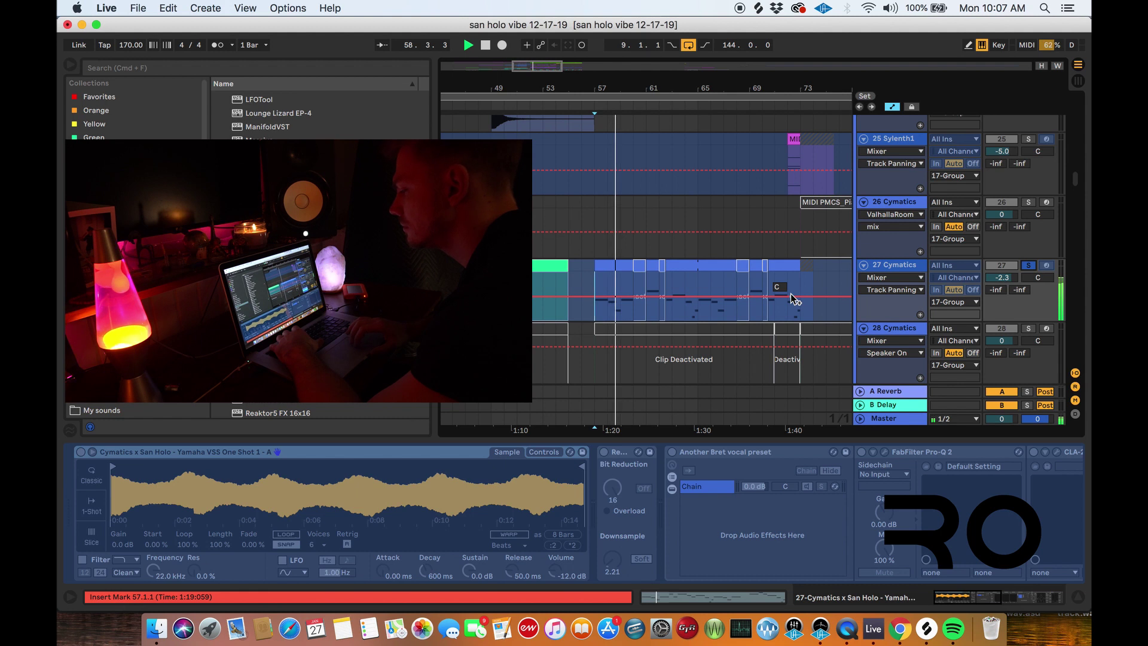
scroll(718, 287, down, 2)
scroll(790, 500, right, 5)
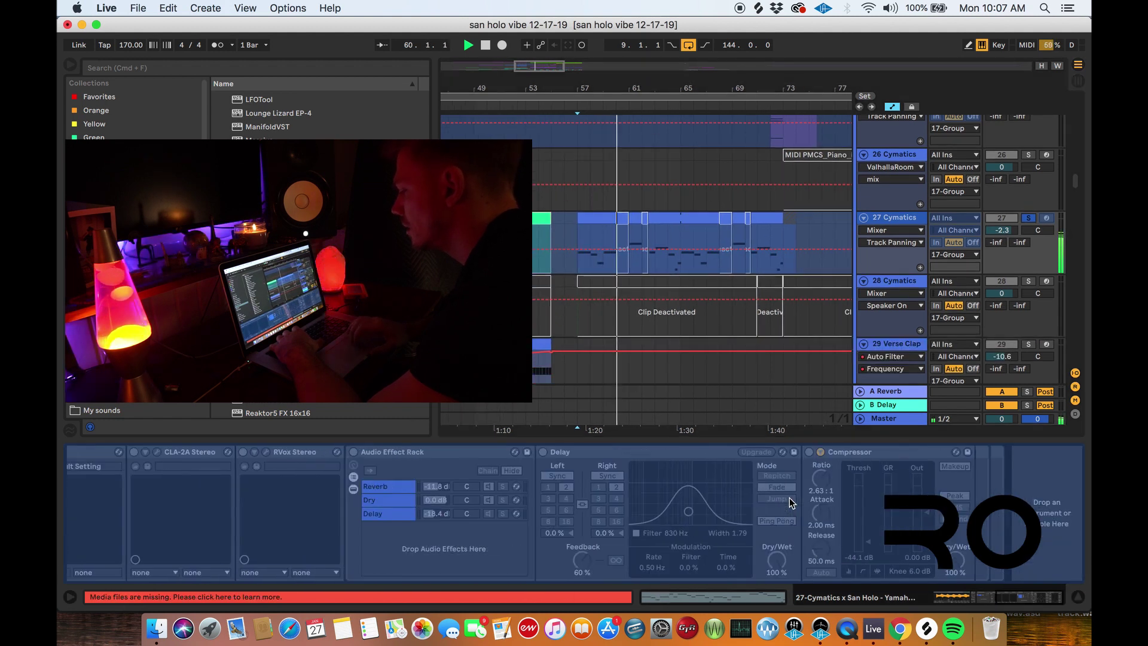
scroll(789, 497, left, 5)
scroll(789, 498, right, 2)
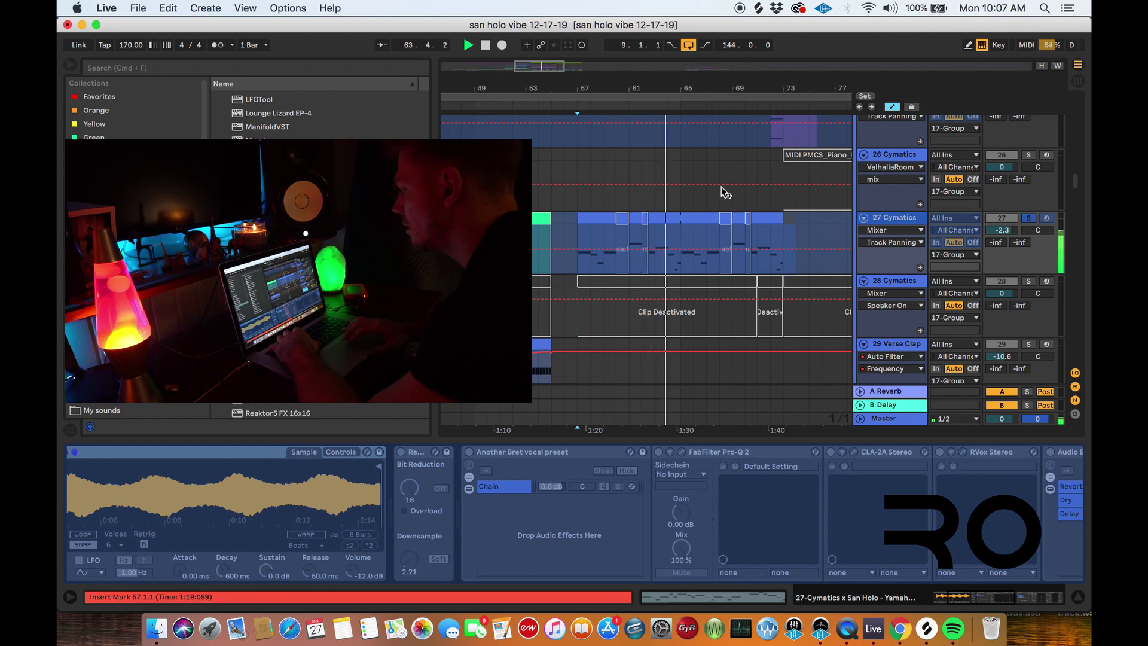
scroll(690, 235, up, 10)
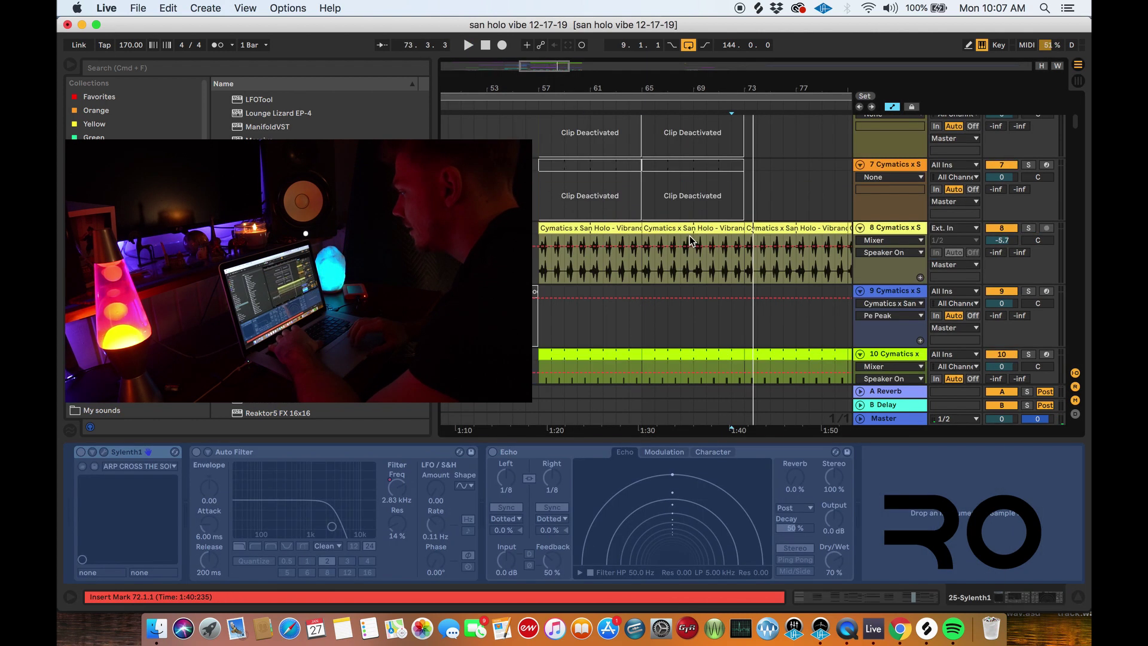